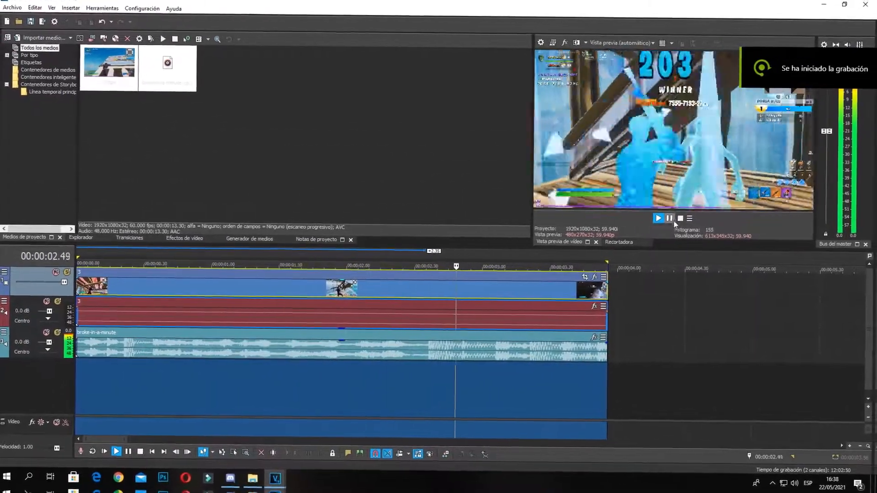
# Split the broke-in-a-minute music and the gameplay clip at the first beat, at 00:00:00.34, without overlap between the music pieces
pyautogui.click(671, 217)
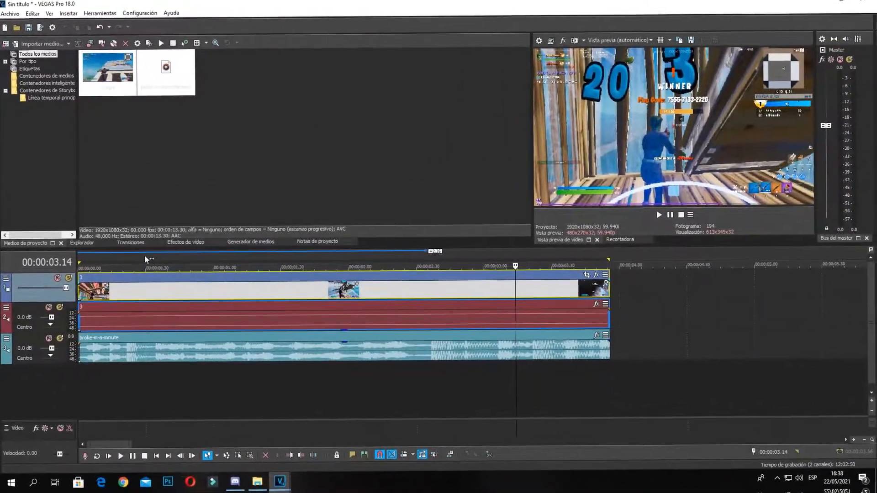
pyautogui.click(141, 263)
pyautogui.scroll(3, 224, 307)
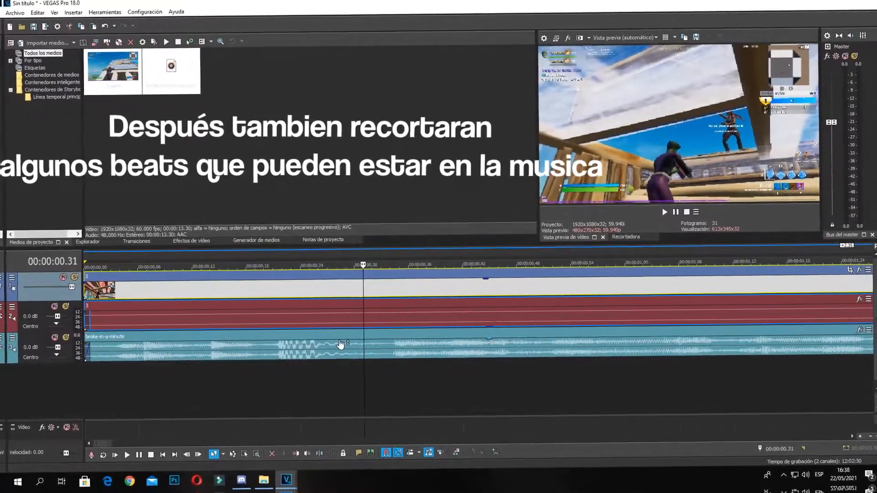
pyautogui.scroll(-5, 315, 359)
pyautogui.scroll(6, 302, 366)
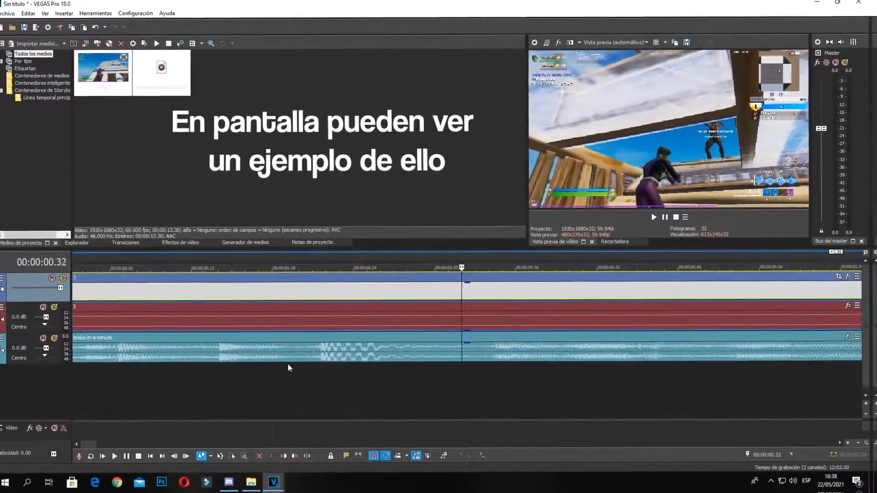
pyautogui.press('Right')
pyautogui.press('Right')
pyautogui.click(471, 356)
pyautogui.press('s')
pyautogui.moveTo(470, 347); pyautogui.dragTo(439, 348)
pyautogui.moveTo(473, 347)
pyautogui.mouseDown()
pyautogui.moveTo(502, 349)
pyautogui.moveTo(471, 348)
pyautogui.mouseUp()
pyautogui.click(464, 292)
pyautogui.press('s')
# Split the second gameplay piece just before the player boxes in the opponent, at about 00:00:01.14
pyautogui.scroll(-4, 479, 315)
pyautogui.click(489, 319)
pyautogui.scroll(-2, 320, 315)
pyautogui.click(232, 314)
pyautogui.scroll(-3, 283, 315)
pyautogui.scroll(2, 283, 316)
pyautogui.click(280, 315)
pyautogui.press('Right')
pyautogui.press('Right')
pyautogui.press('Right')
pyautogui.press('Right')
pyautogui.press('Right')
pyautogui.press('Right')
pyautogui.press('Right')
pyautogui.press('Right')
pyautogui.press('Right')
pyautogui.press('Right')
pyautogui.press('Right')
pyautogui.press('Right')
pyautogui.press('Right')
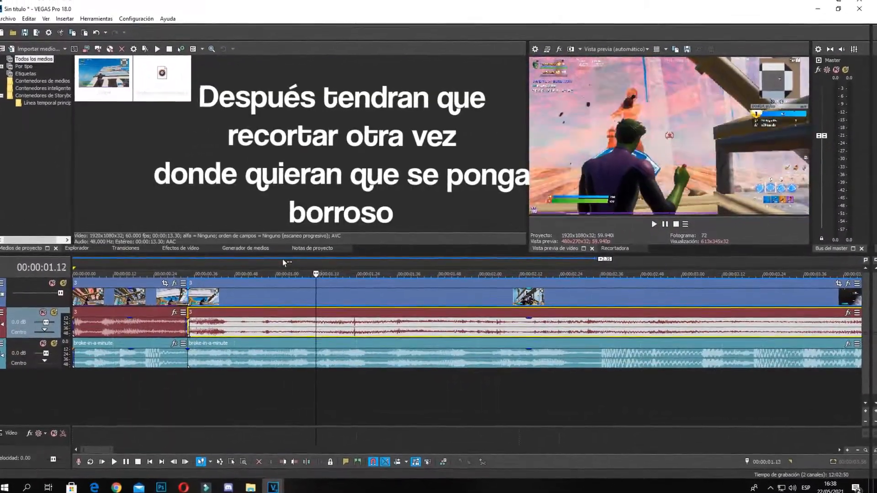
pyautogui.scroll(2, 287, 253)
pyautogui.scroll(4, 379, 378)
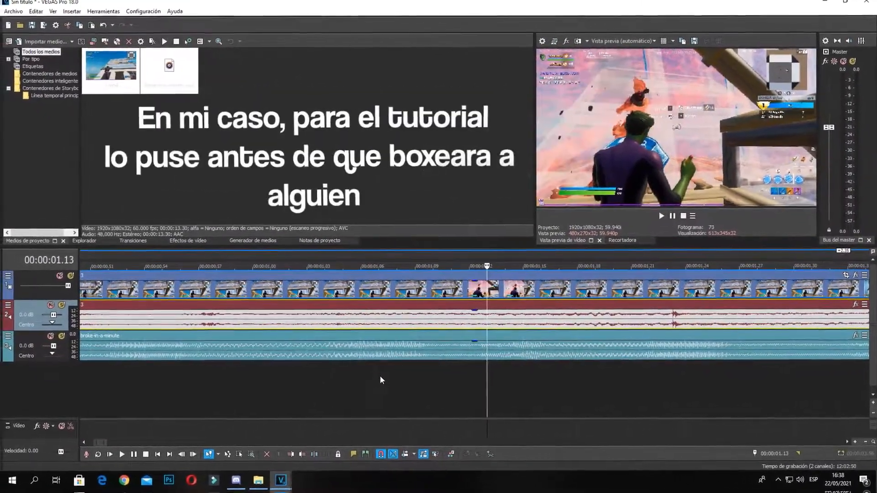
pyautogui.press('s')
pyautogui.hotkey('ctrl', 'z')
pyautogui.scroll(-6, 524, 295)
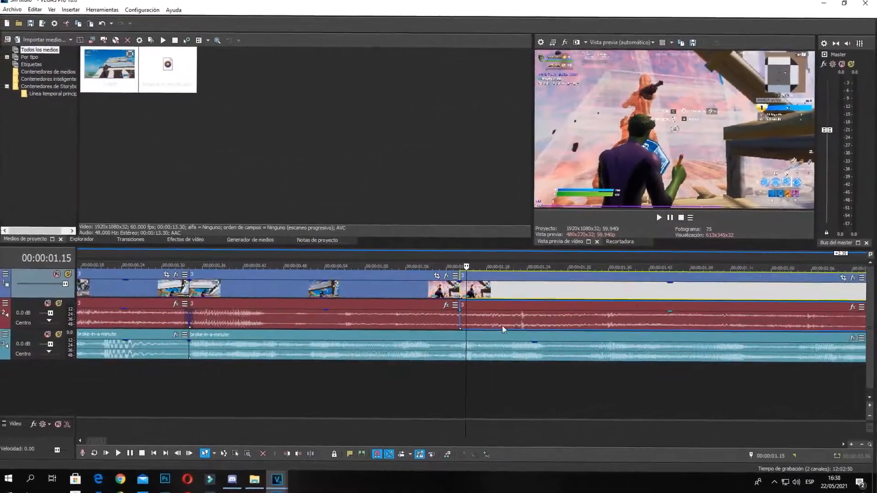
# Split the gameplay clip and the music where the kill happens, at 00:00:02.35
pyautogui.click(453, 290)
pyautogui.click(424, 294)
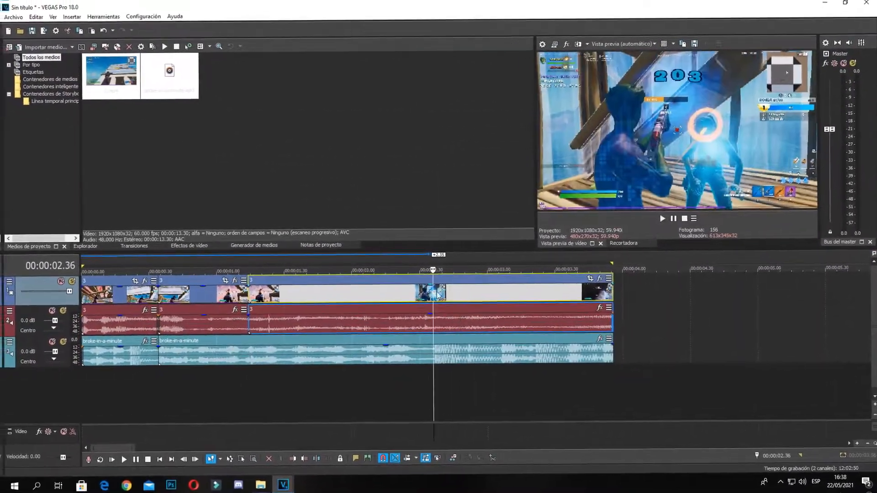
pyautogui.scroll(8, 427, 296)
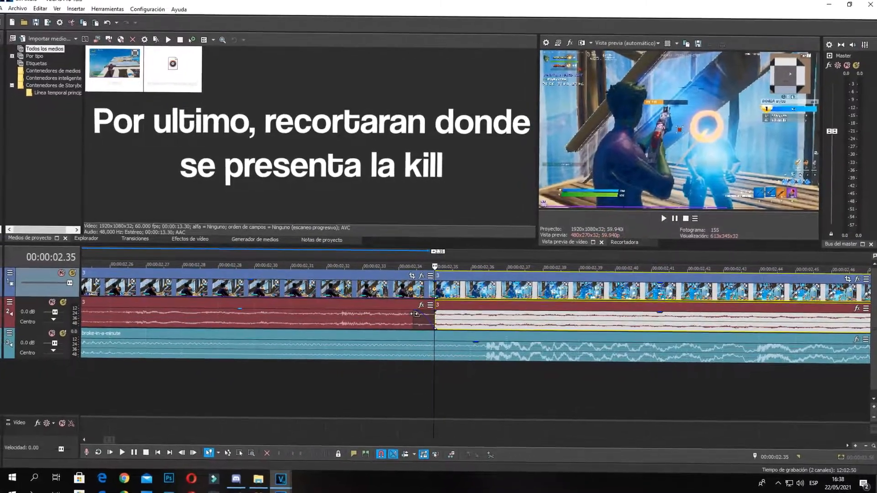
pyautogui.scroll(-8, 434, 298)
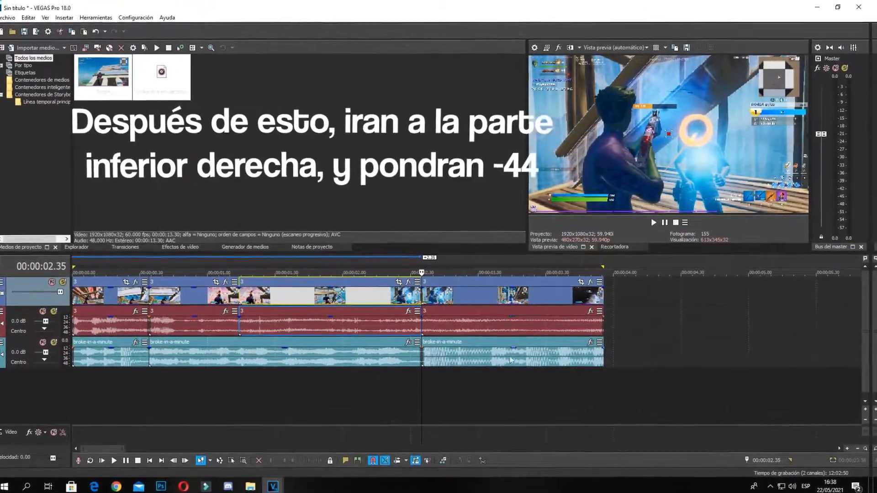
# Split the music at 00:00:01.51, 44 frames before the kill, and close the overlap between the two pieces
pyautogui.scroll(5, 710, 419)
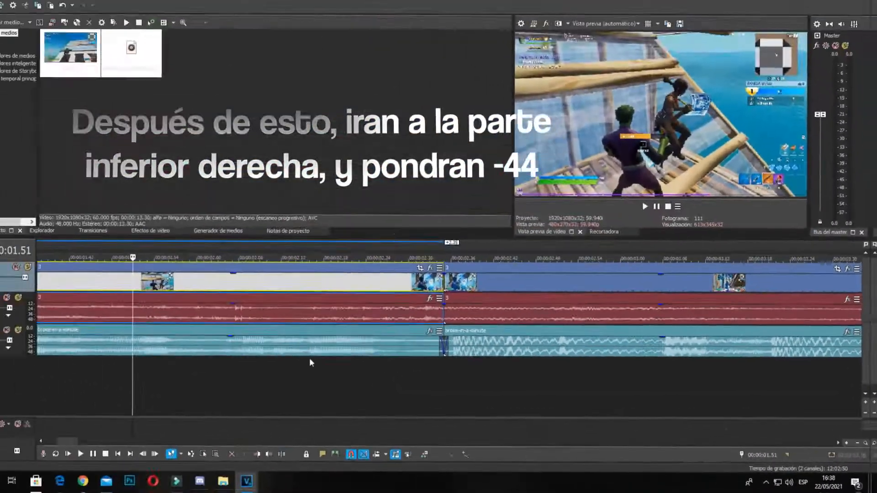
pyautogui.scroll(5, 309, 357)
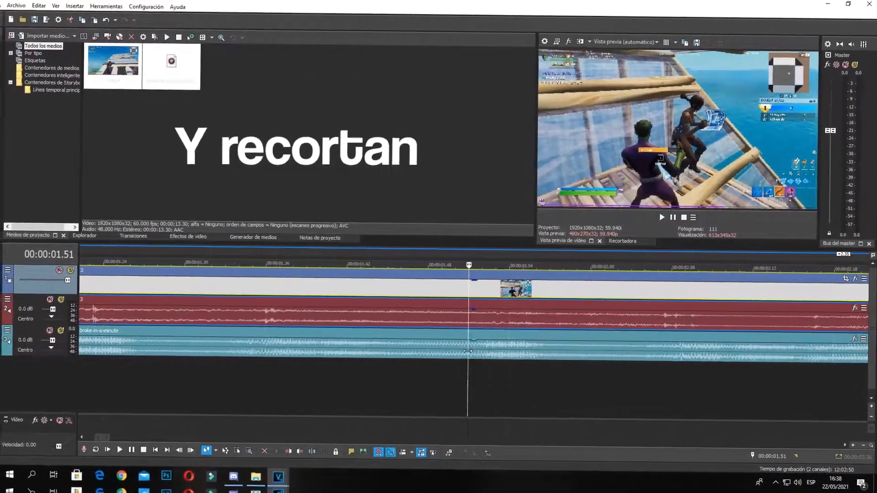
pyautogui.press('s')
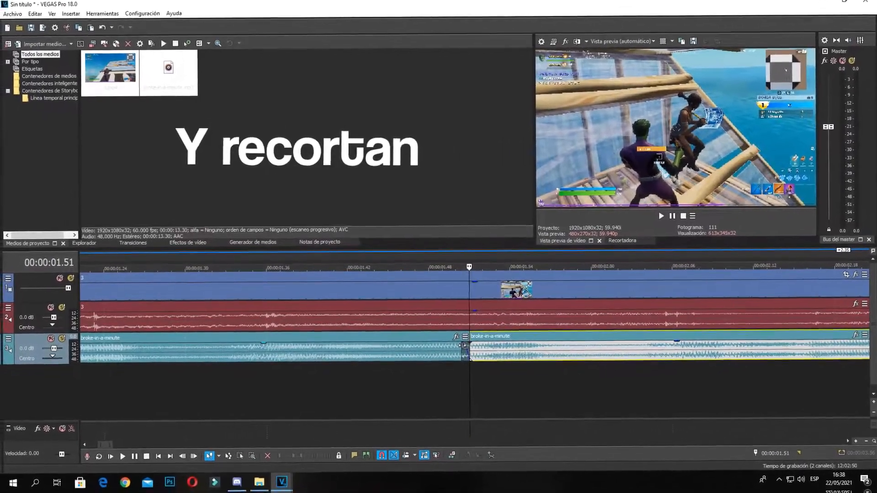
pyautogui.moveTo(463, 346); pyautogui.dragTo(469, 345)
pyautogui.scroll(-5, 313, 384)
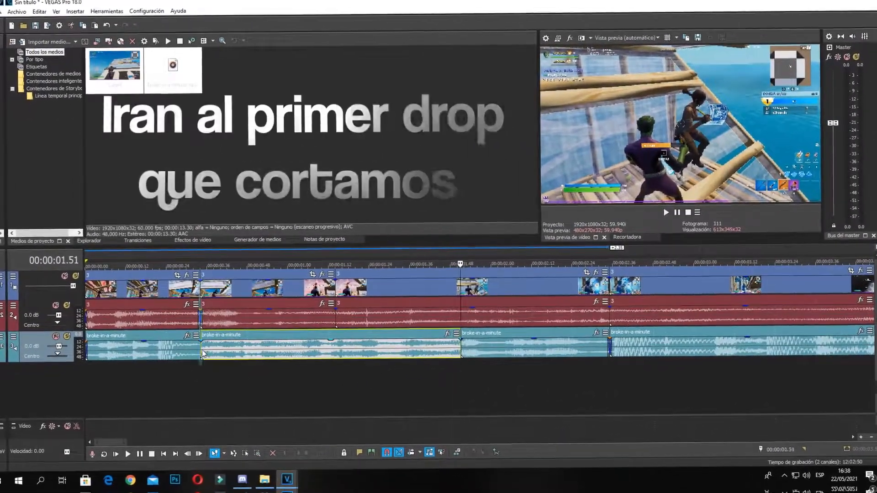
# Extend the music pieces' starts backwards into crossfades: 5 frames at 00:00:00.34 and 00:00:01.51, and 10 frames at the kill
pyautogui.click(201, 349)
pyautogui.scroll(4, 323, 358)
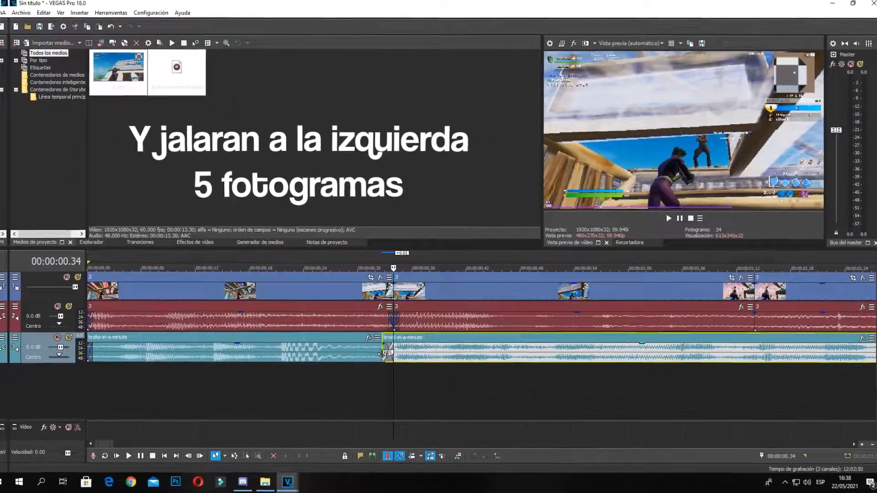
pyautogui.moveTo(386, 354); pyautogui.dragTo(357, 354)
pyautogui.moveTo(354, 424); pyautogui.dragTo(325, 435)
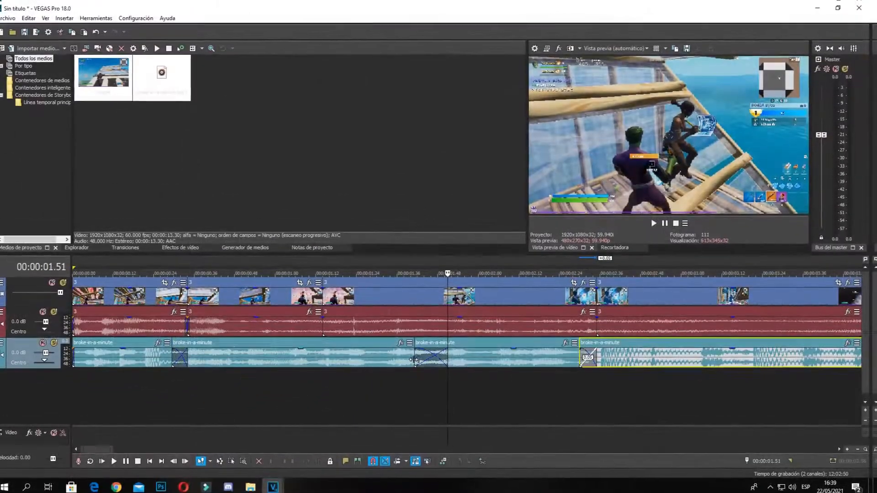
pyautogui.moveTo(414, 359); pyautogui.dragTo(430, 356)
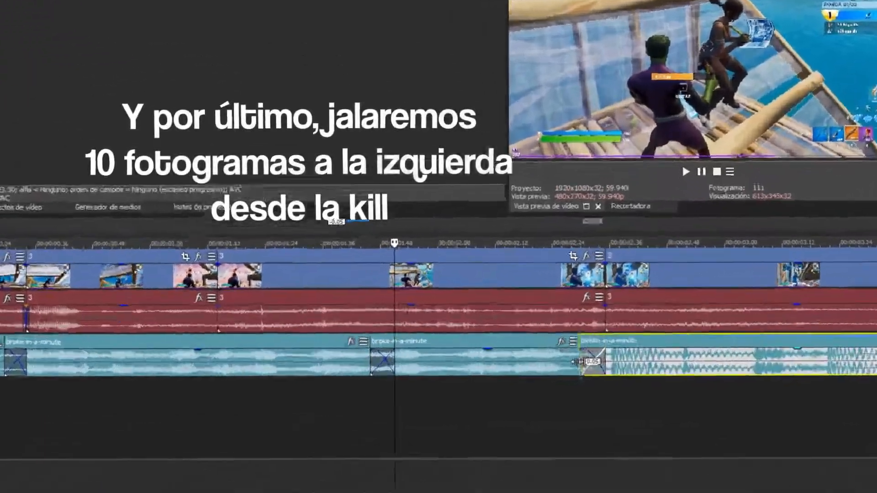
pyautogui.moveTo(578, 362); pyautogui.dragTo(555, 362)
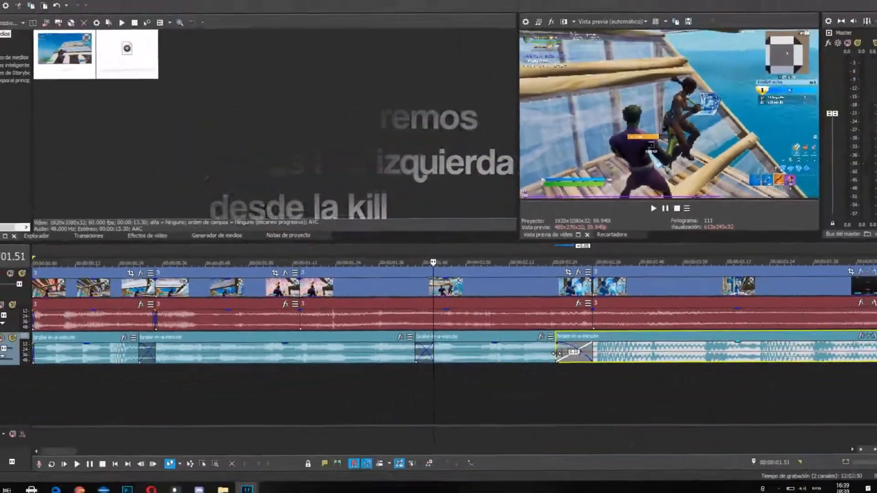
# Add the Reverb audio effect to the music piece between 00:00:01.51 and the kill
pyautogui.click(470, 352)
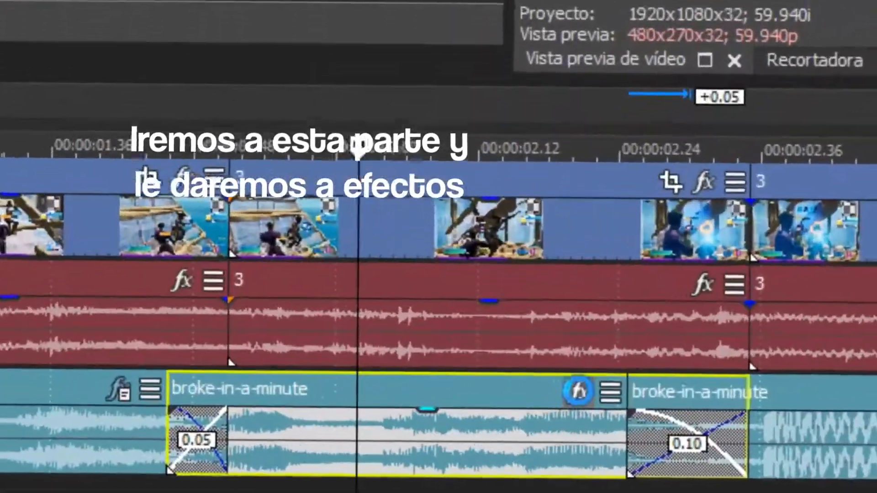
pyautogui.click(578, 389)
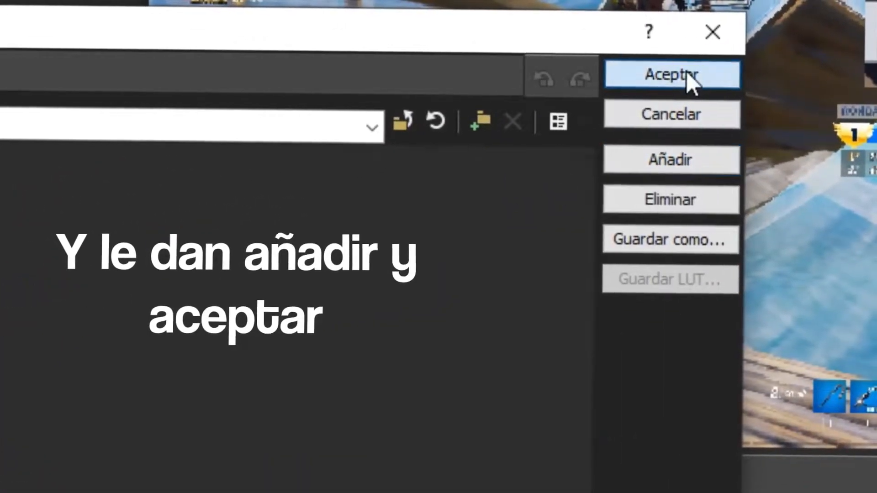
pyautogui.click(690, 80)
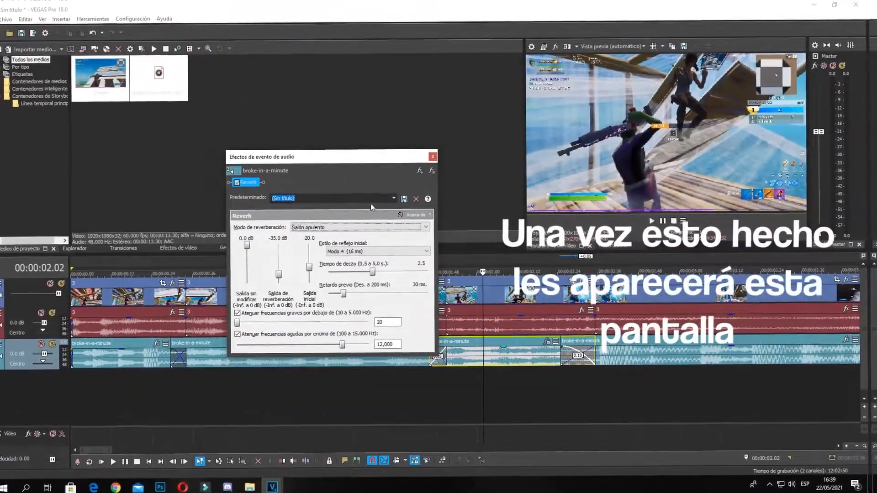
# Apply the shedoxz preset to the Reverb, attenuating lows below 96 Hz and highs above 2,997 Hz
pyautogui.click(427, 180)
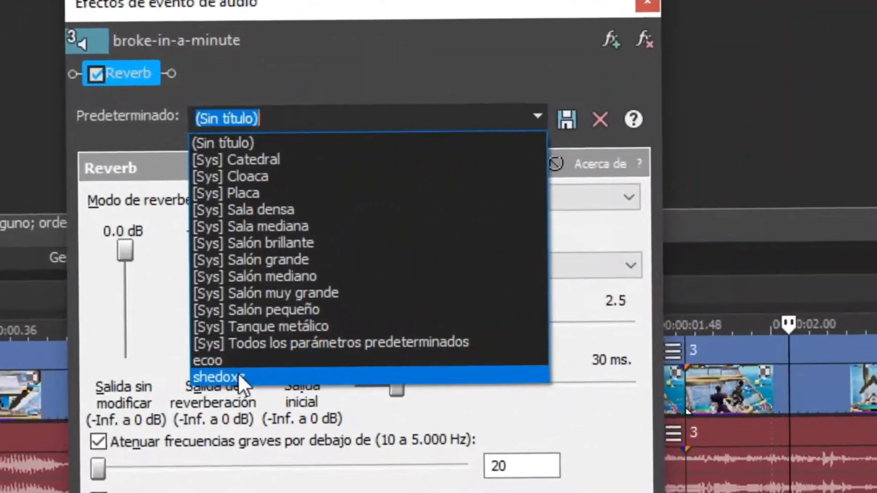
pyautogui.click(271, 286)
pyautogui.moveTo(229, 350); pyautogui.dragTo(227, 349)
pyautogui.moveTo(155, 404); pyautogui.dragTo(133, 410)
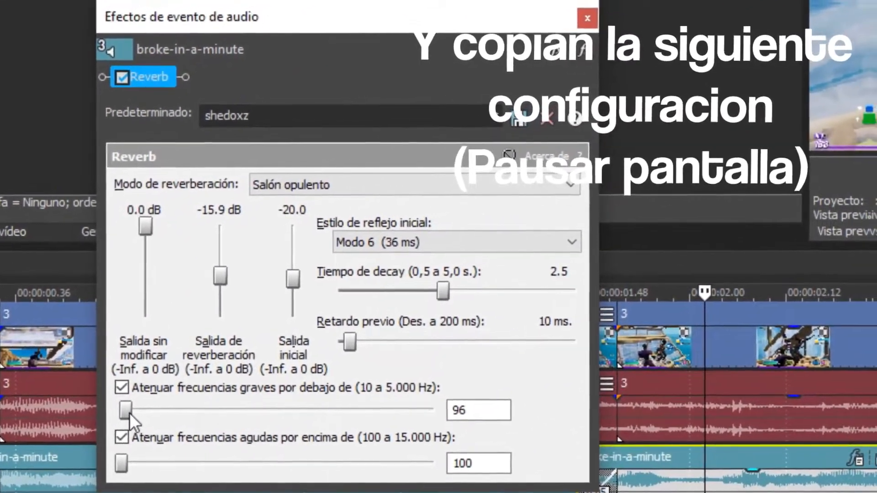
pyautogui.moveTo(137, 463); pyautogui.dragTo(206, 456)
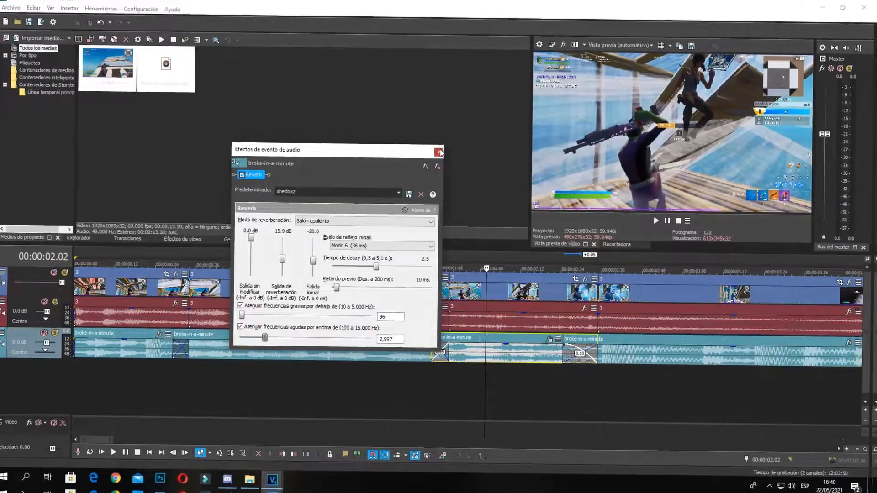
pyautogui.click(440, 152)
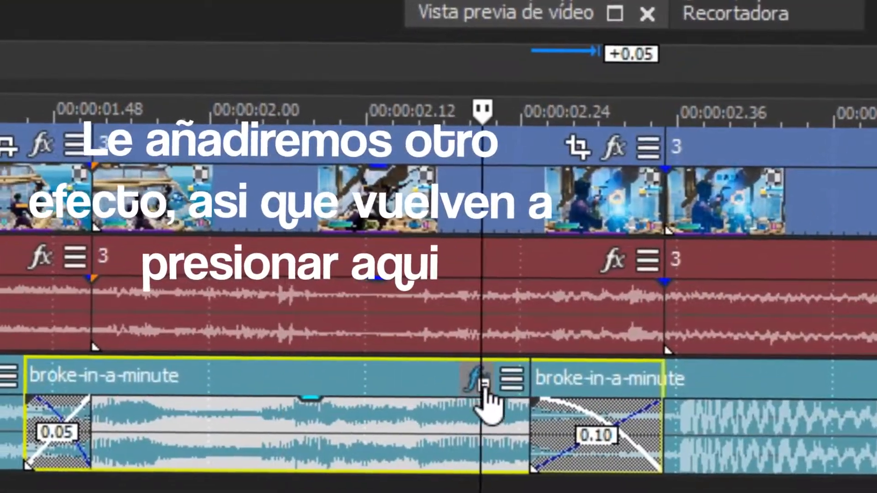
# Add a second audio effect to the effects chain of the same music piece, after the Reverb
pyautogui.click(467, 383)
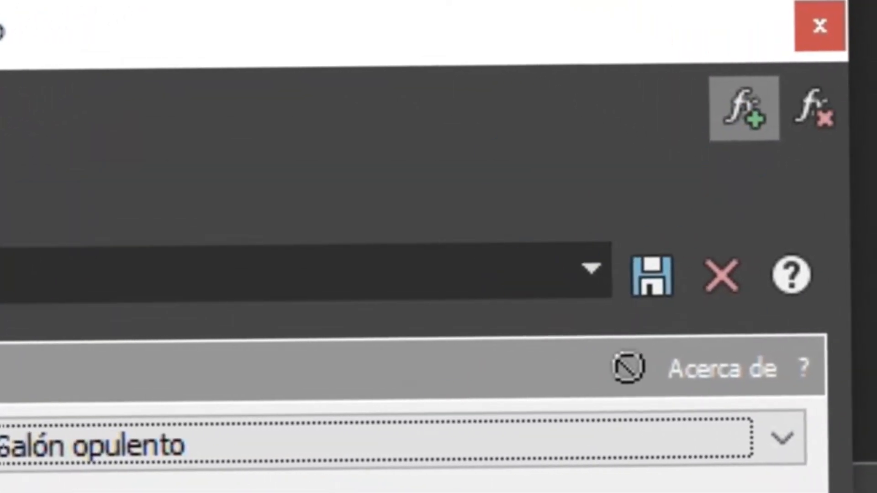
pyautogui.click(745, 109)
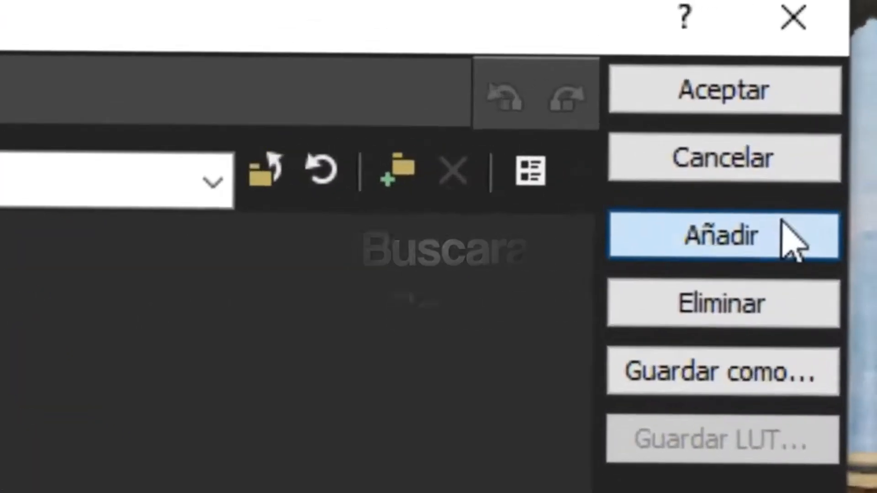
pyautogui.click(787, 235)
pyautogui.click(781, 91)
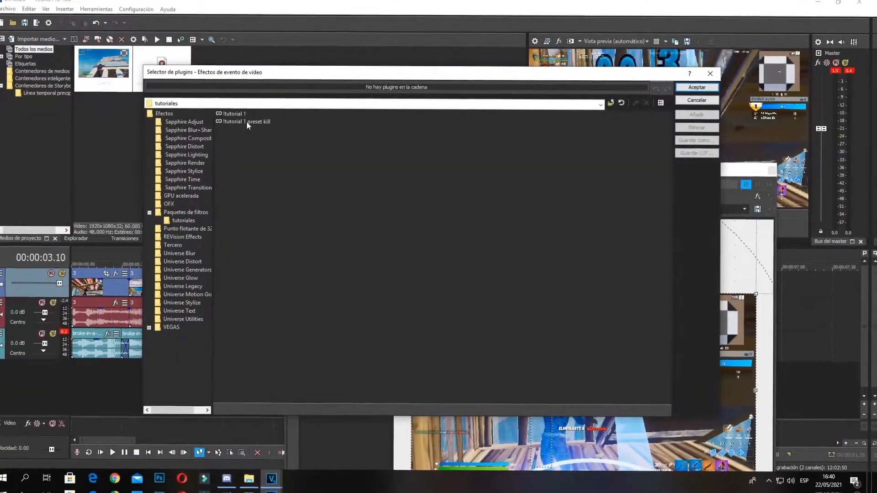
# Add the "!tutorial 1 preset kill" filter package to the final gameplay clip, where the kill happens
pyautogui.click(248, 122)
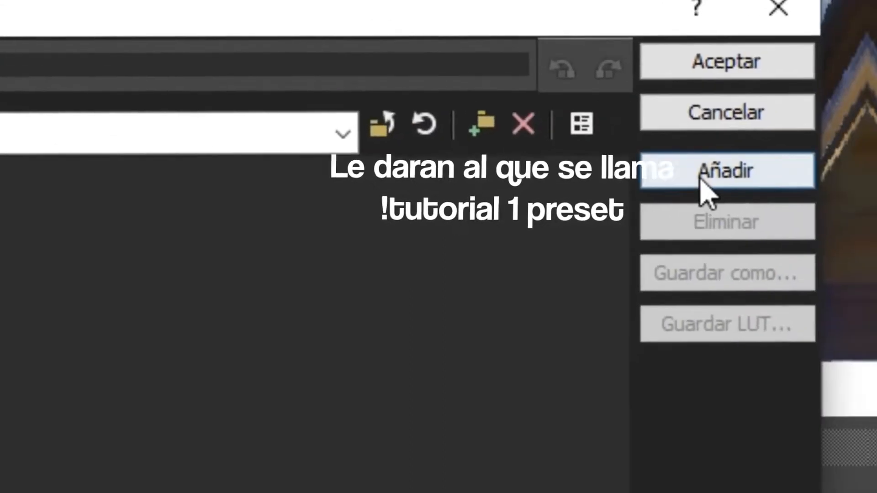
pyautogui.click(804, 112)
pyautogui.click(803, 77)
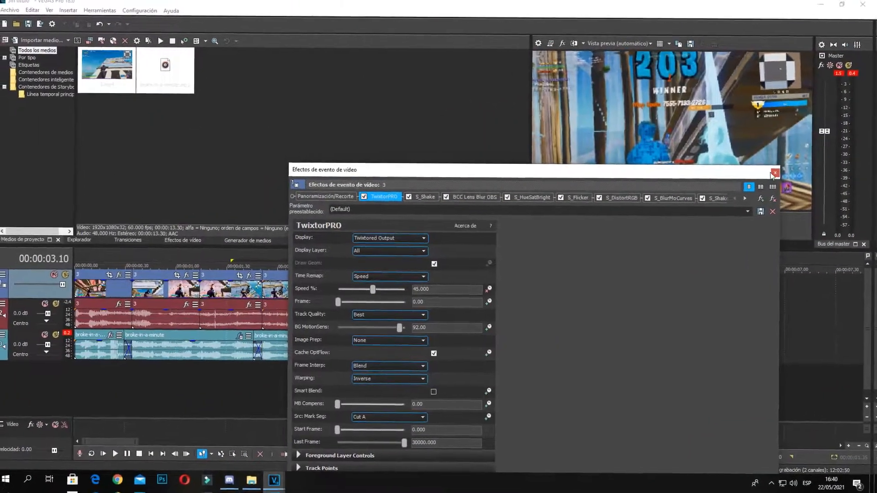
pyautogui.click(774, 173)
# Add the filter package containing TwixtorPRO and BCC Lens Blur OBS to the gameplay clip between 00:00:01.51 and the kill
pyautogui.scroll(2, 345, 315)
pyautogui.scroll(2, 345, 315)
pyautogui.click(492, 282)
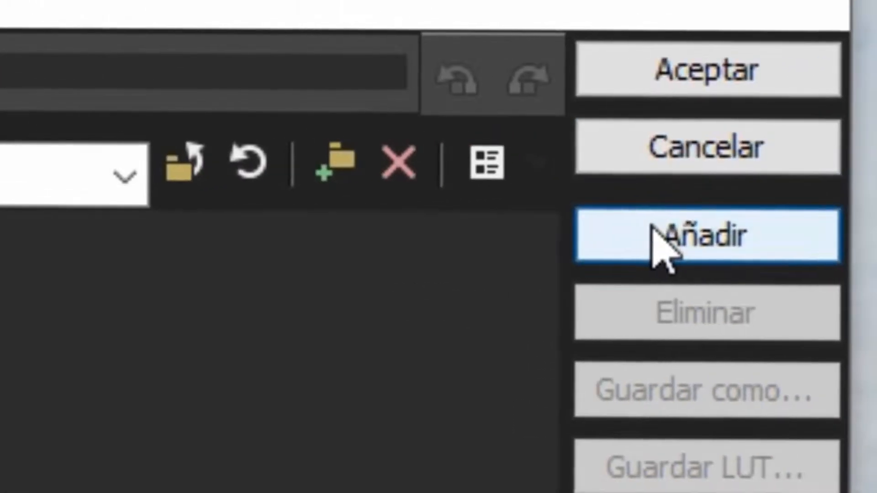
pyautogui.click(655, 239)
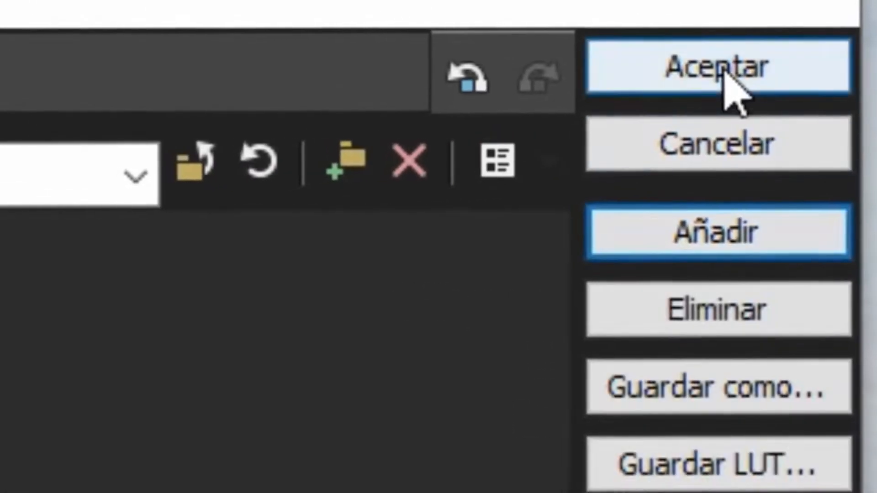
pyautogui.click(728, 78)
pyautogui.click(775, 177)
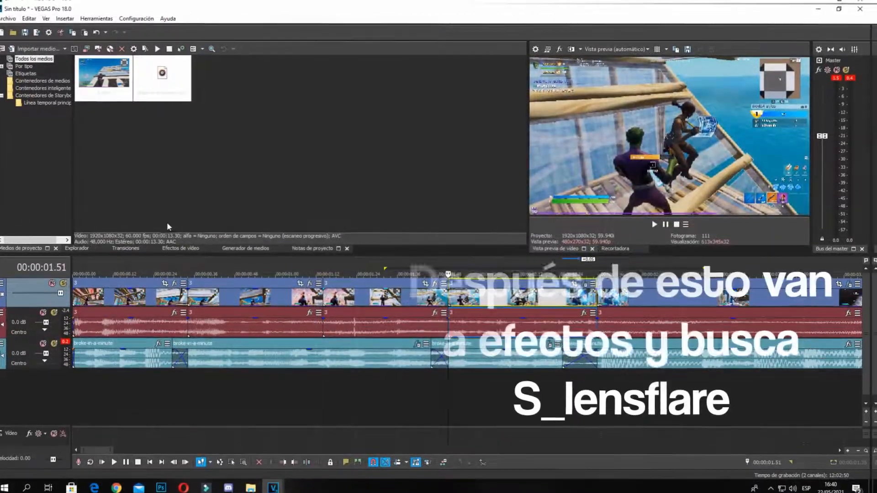
# Search the video effects for "lens" and apply the custom S_LensFlare preset to the gameplay clip starting at 00:00:01.51
pyautogui.click(183, 244)
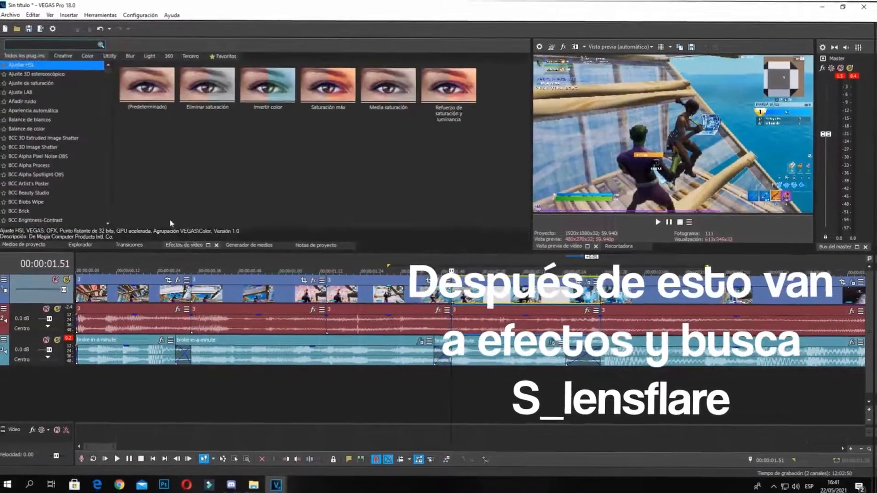
pyautogui.click(63, 40)
pyautogui.write('lens')
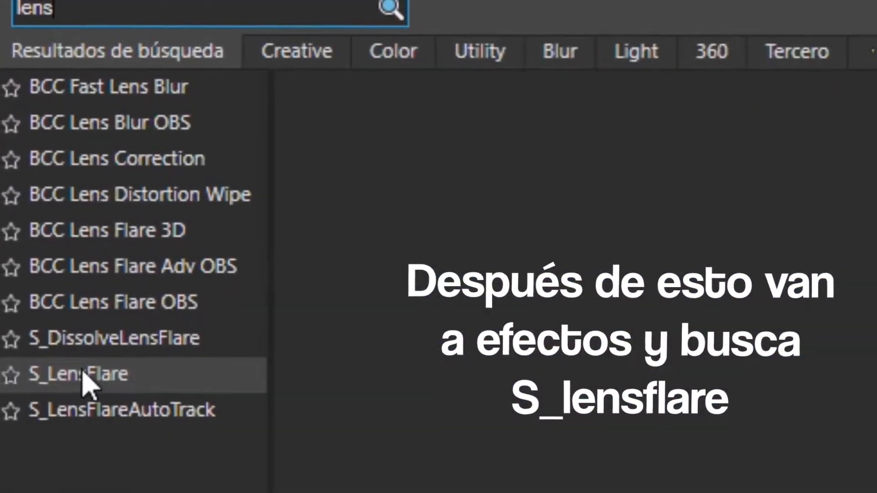
pyautogui.moveTo(85, 383)
pyautogui.mouseDown()
pyautogui.moveTo(164, 378)
pyautogui.moveTo(481, 429)
pyautogui.moveTo(94, 393)
pyautogui.mouseUp()
pyautogui.moveTo(662, 183); pyautogui.dragTo(446, 282)
pyautogui.moveTo(446, 282); pyautogui.dragTo(483, 292)
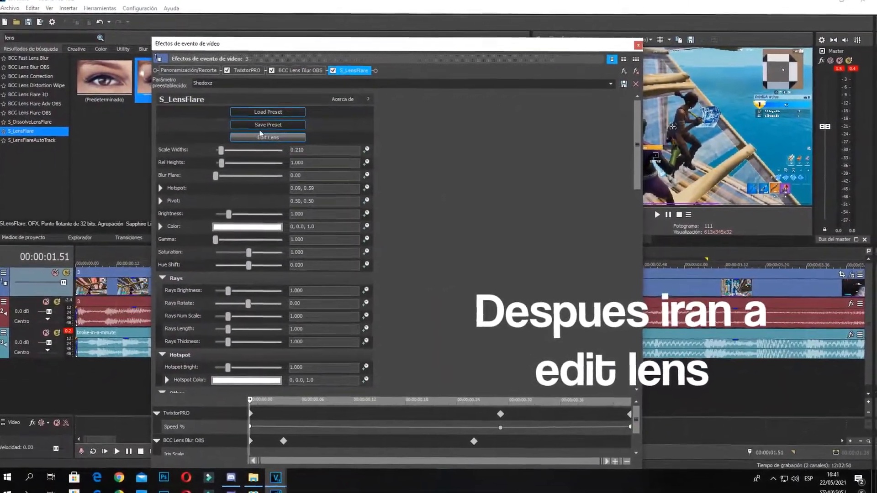
# Review the Blob 1 and Rays 2 element properties in the S_LensFlare lens editor and accept them
pyautogui.click(286, 143)
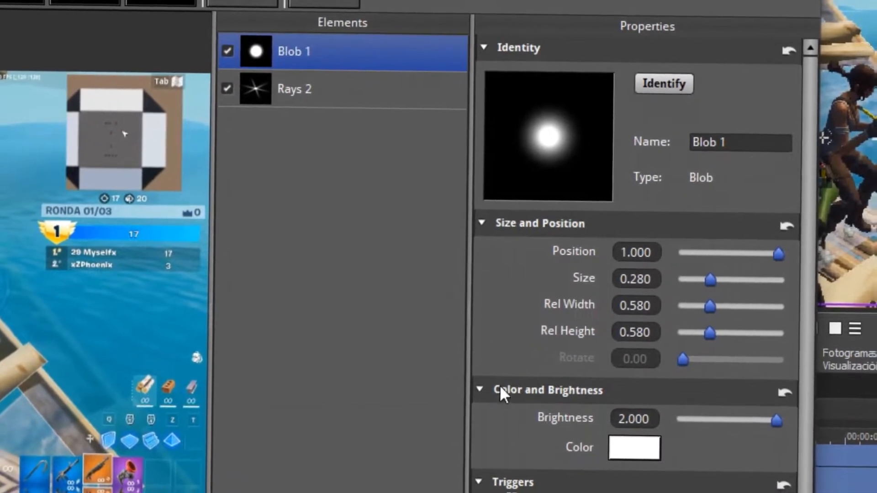
pyautogui.click(300, 95)
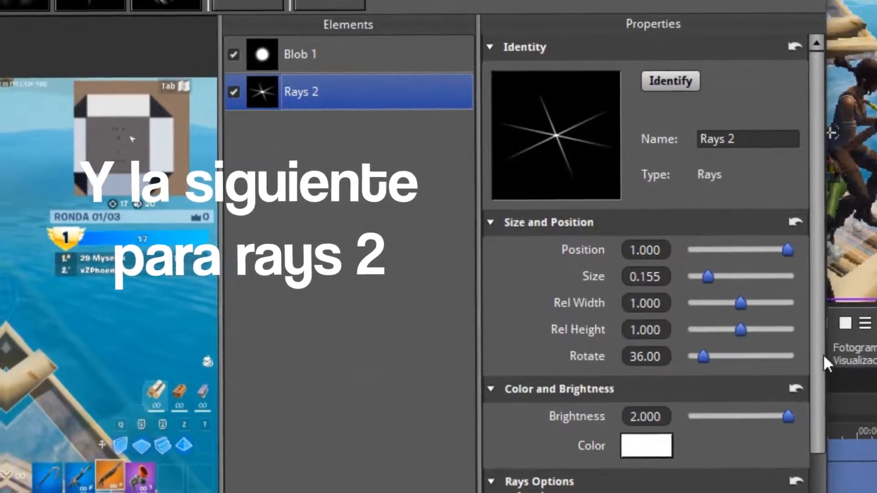
pyautogui.scroll(-3, 822, 354)
pyautogui.moveTo(837, 432); pyautogui.dragTo(847, 472)
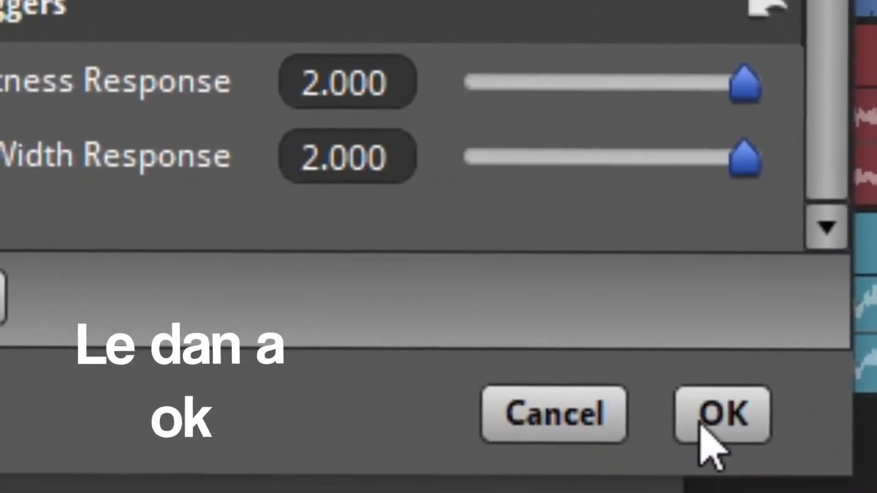
pyautogui.click(716, 477)
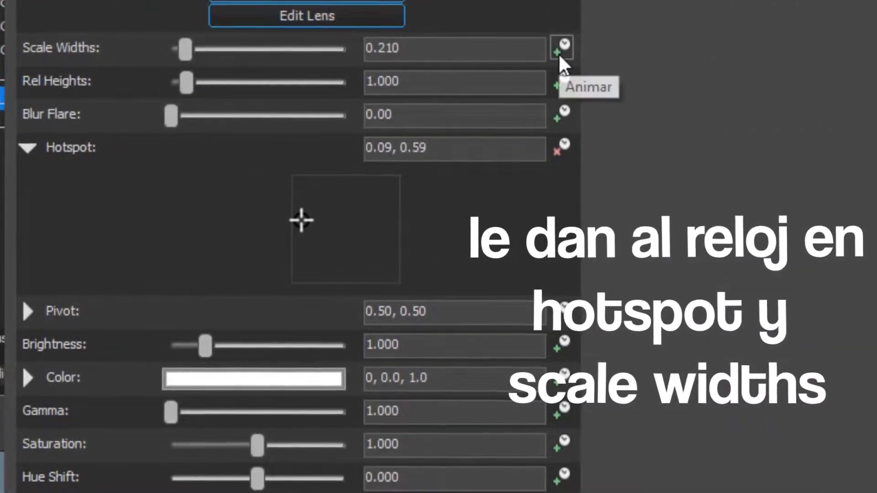
# Animate the lens flare's Scale Widths and Hotspot parameters and add an S_LensFlare keyframe at 00:00:00.03
pyautogui.click(599, 44)
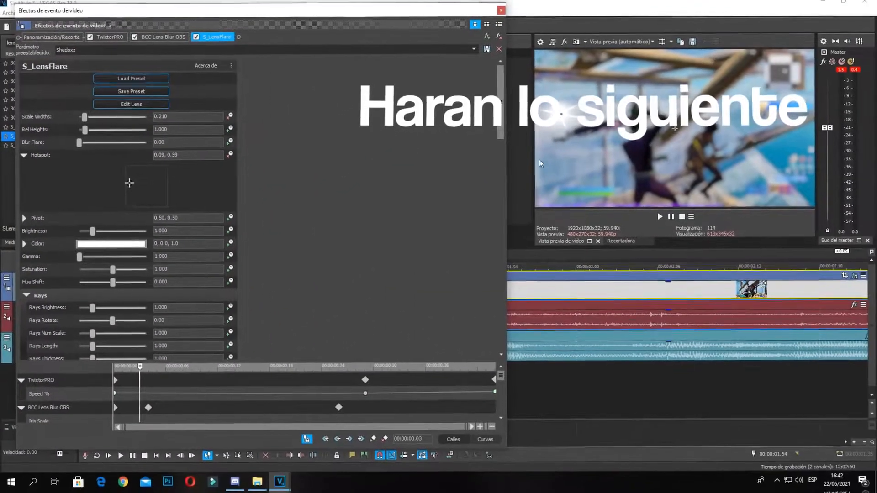
pyautogui.scroll(-2, 489, 213)
pyautogui.moveTo(399, 362); pyautogui.dragTo(399, 250)
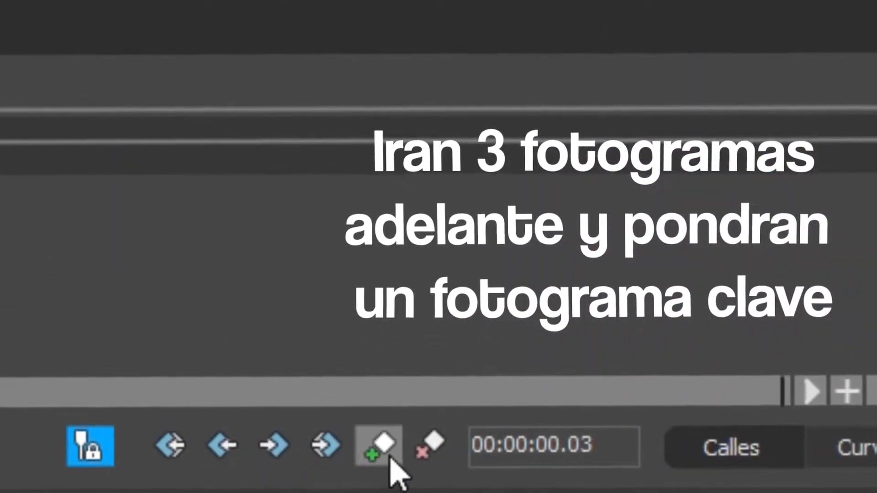
pyautogui.click(389, 455)
pyautogui.click(313, 213)
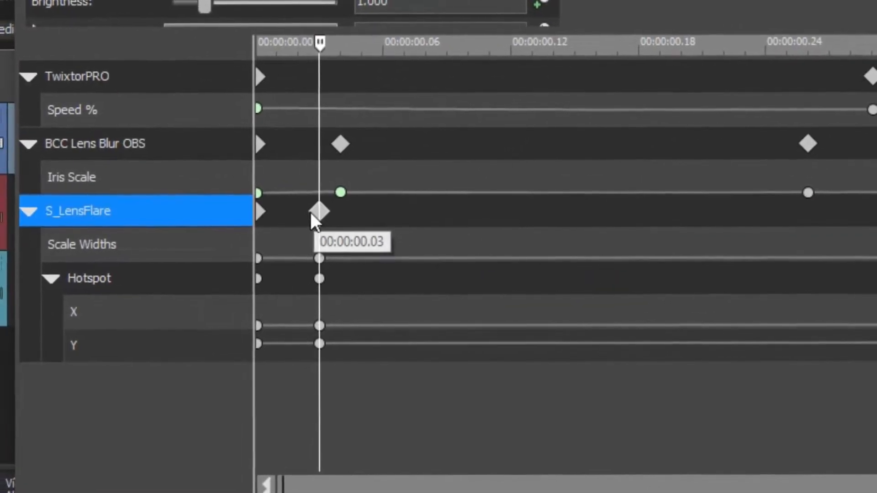
# Set Scale Widths to 0 at the first S_LensFlare keyframe
pyautogui.click(258, 213)
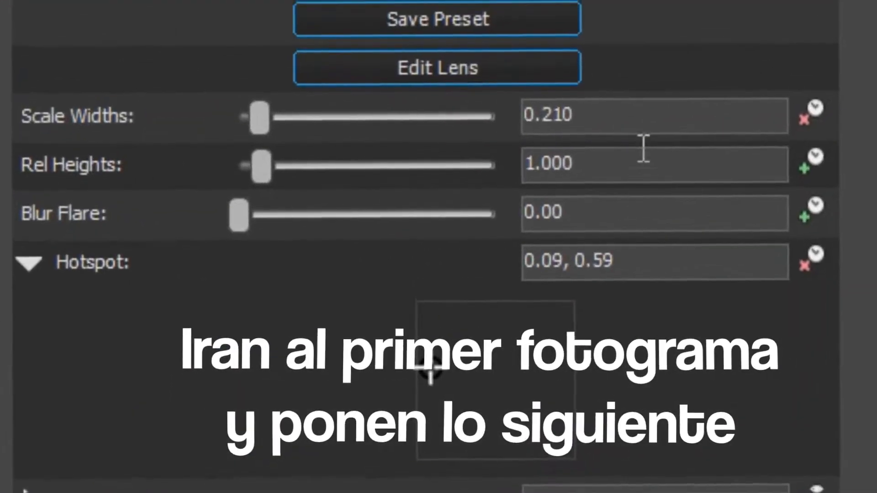
pyautogui.moveTo(605, 122); pyautogui.dragTo(330, 105)
pyautogui.write('0')
pyautogui.press('Return')
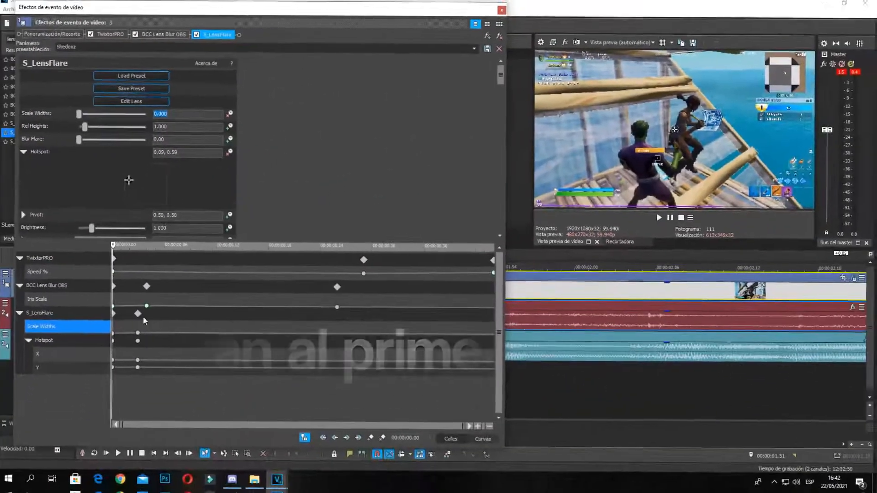
pyautogui.click(146, 316)
pyautogui.click(122, 316)
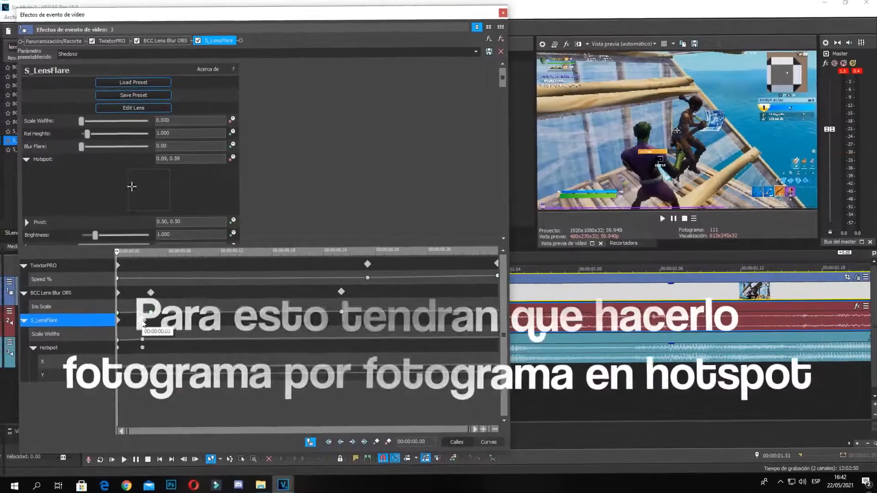
# Set the Hotspot to 0.09, 0.45 at the S_LensFlare keyframe at 00:00:00.03
pyautogui.click(146, 316)
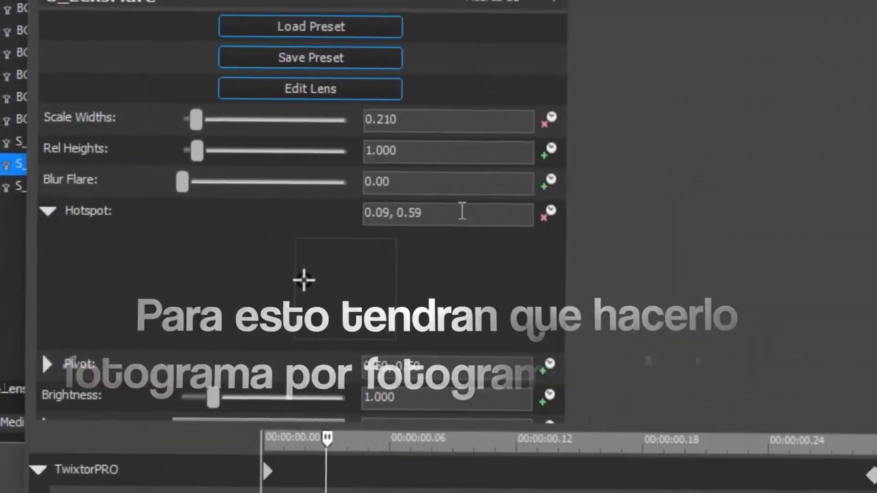
pyautogui.doubleClick(372, 215)
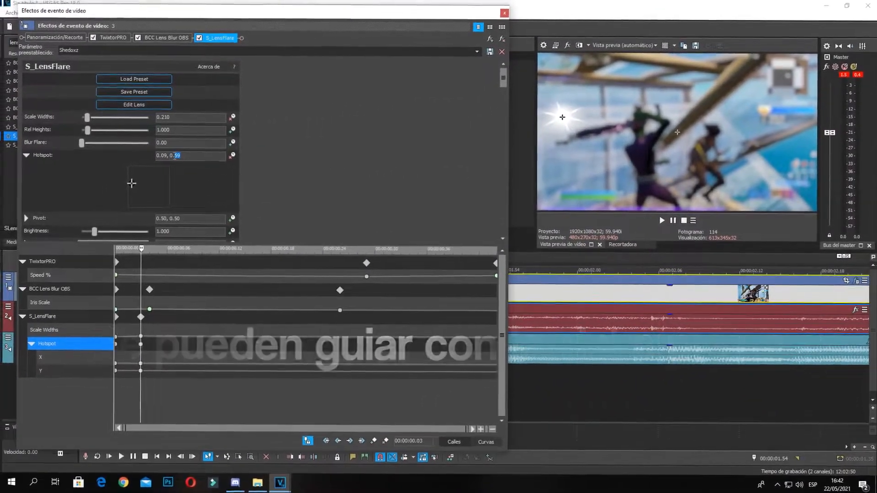
pyautogui.moveTo(124, 188); pyautogui.dragTo(128, 193)
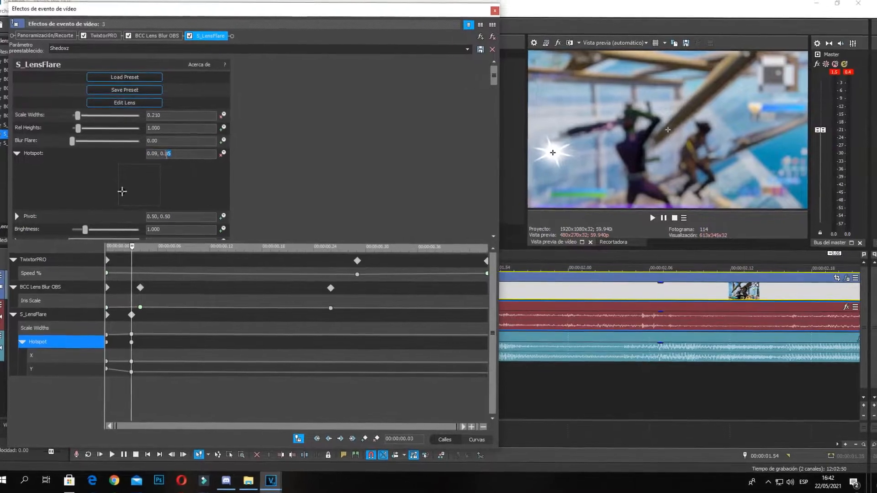
pyautogui.click(179, 155)
pyautogui.press('BackSpace')
pyautogui.write('5')
pyautogui.press('Return')
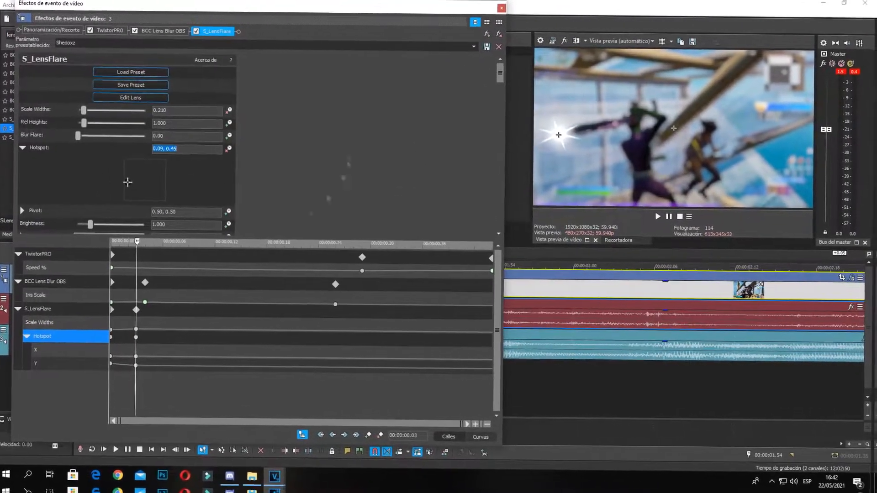
# Set the Hotspot to 0.10, 0.45 at 00:00:00.04 and move on to the following frame
pyautogui.click(148, 316)
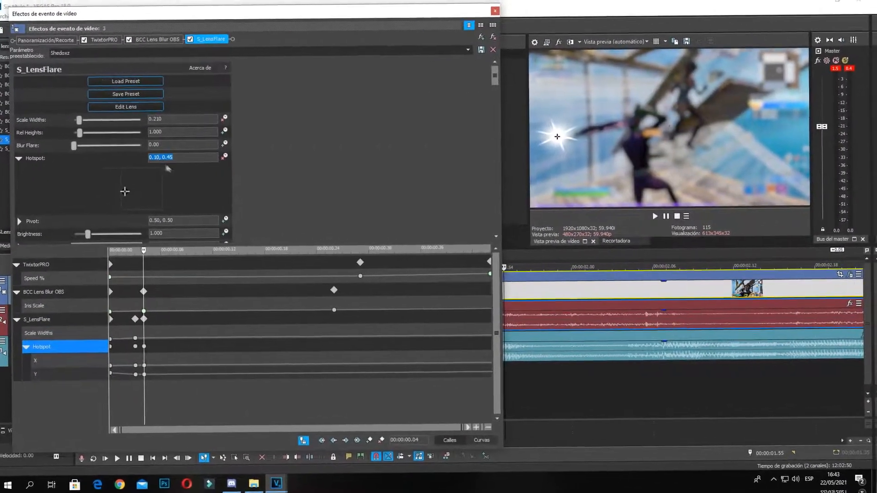
pyautogui.click(159, 155)
pyautogui.click(160, 316)
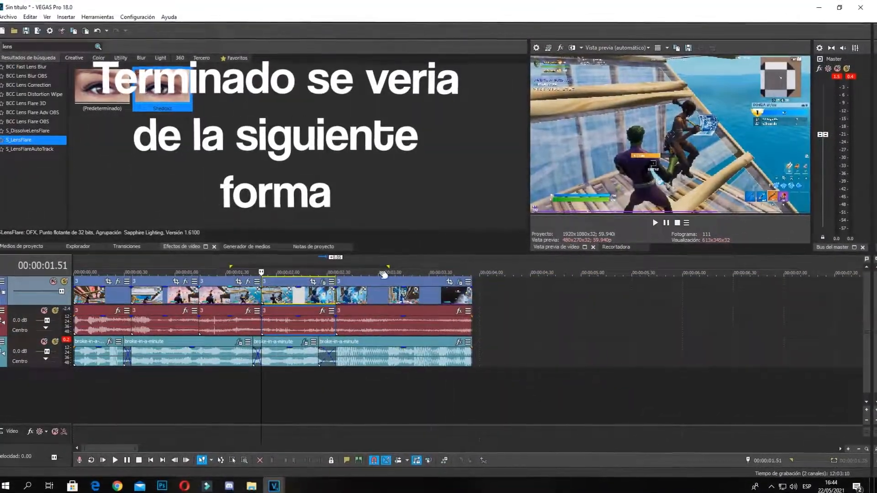
# Extend the loop region to the end of the last clip and play back the edit
pyautogui.moveTo(224, 267); pyautogui.dragTo(473, 267)
pyautogui.press('space')
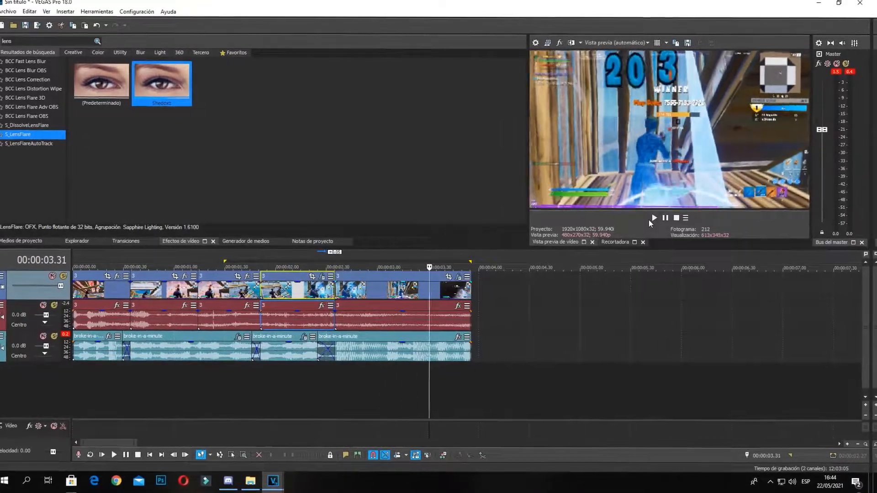
pyautogui.click(654, 219)
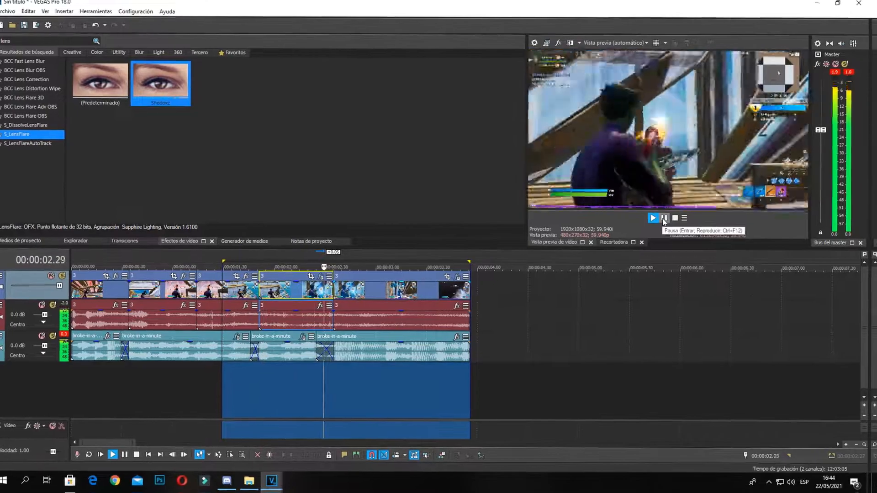
# Narrow the loop region to the lens-flare clip and check its frame at 00:00:02.14
pyautogui.click(259, 258)
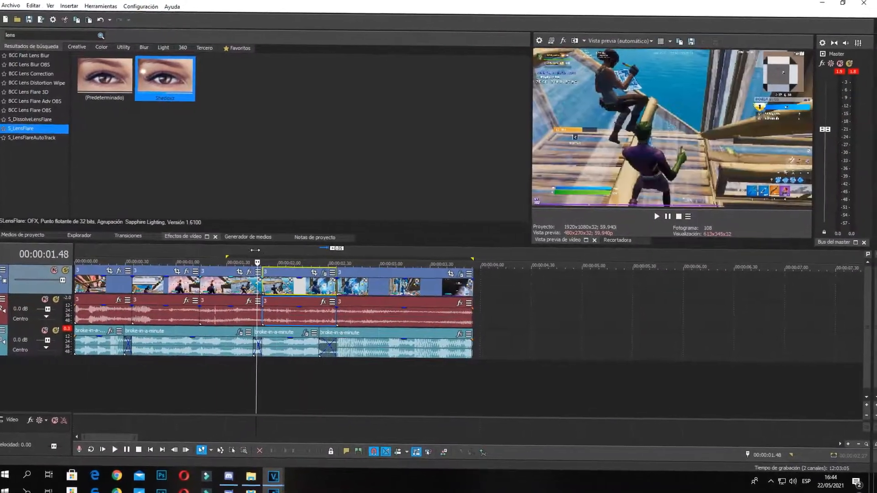
pyautogui.moveTo(255, 259); pyautogui.dragTo(320, 259)
pyautogui.click(299, 297)
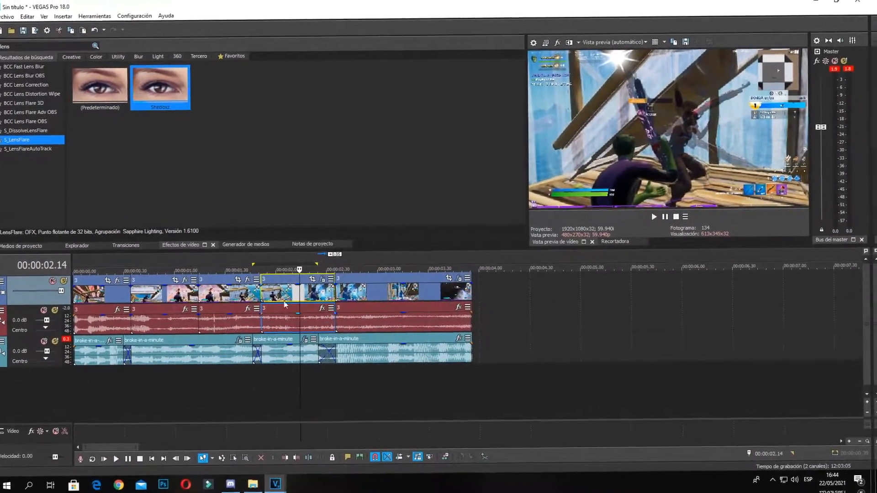
# Search the video effects for "uni.vh", apply the default uni.VHS preset to the lens-flare clip and set its Frame Style to Original
pyautogui.scroll(1, 258, 274)
pyautogui.moveTo(28, 41); pyautogui.dragTo(5, 51)
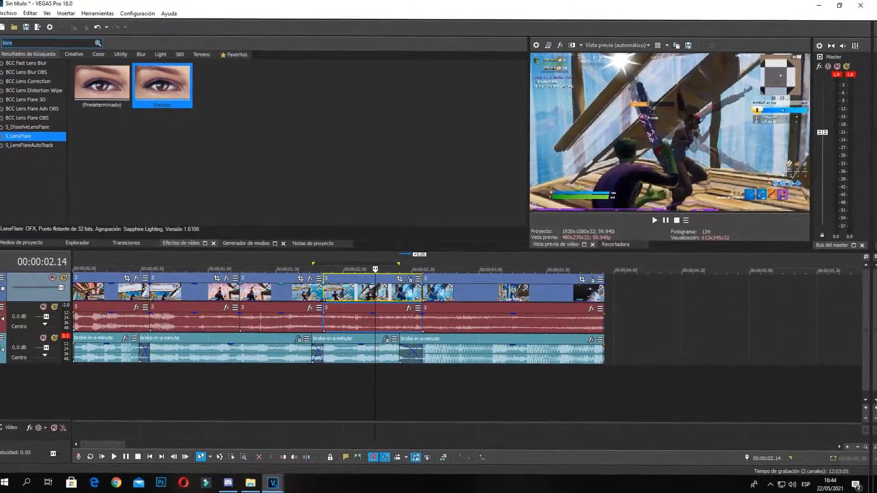
pyautogui.write('uni.vh')
pyautogui.click(28, 59)
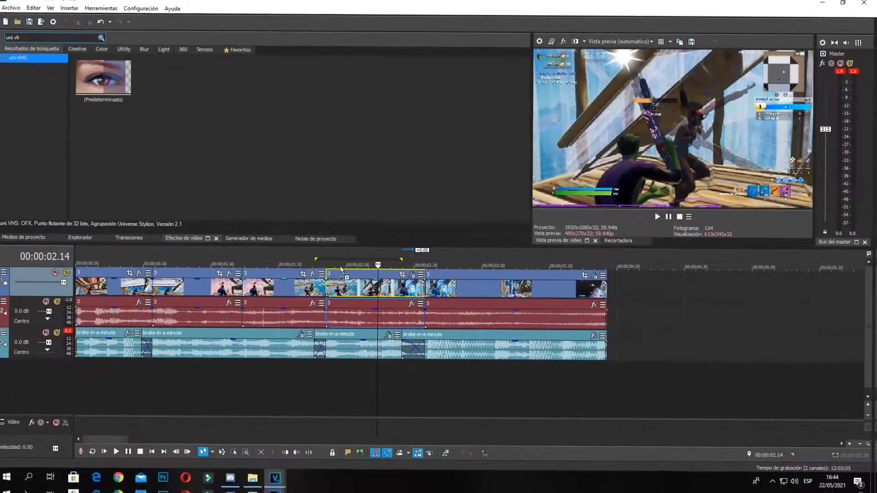
pyautogui.moveTo(340, 270); pyautogui.dragTo(340, 274)
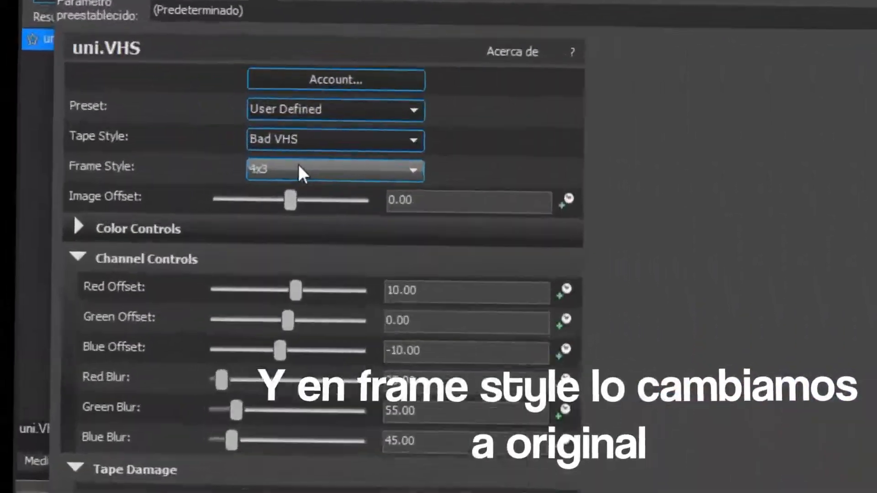
pyautogui.click(138, 113)
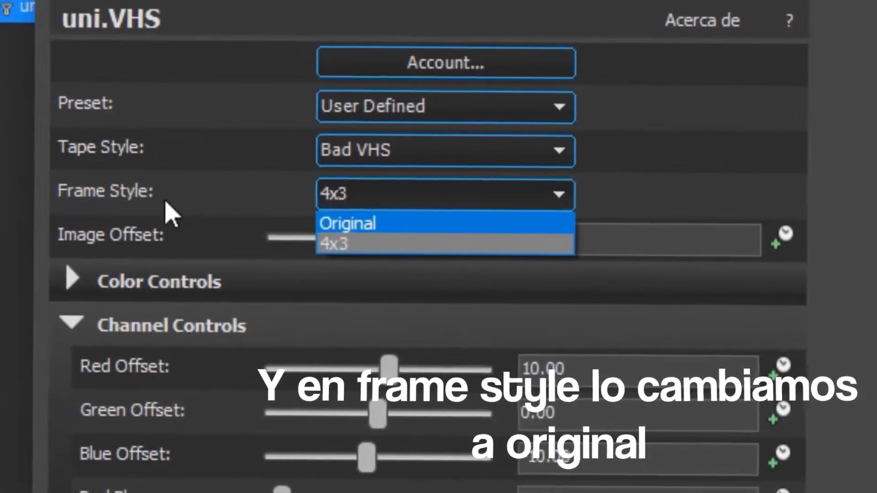
pyautogui.click(370, 223)
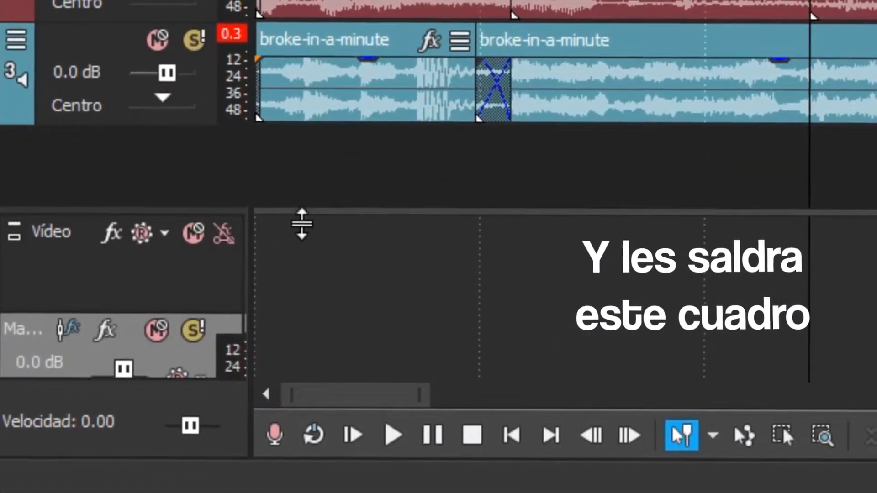
# Insert a motion blur amount envelope on the video bus track
pyautogui.moveTo(301, 224); pyautogui.dragTo(299, 243)
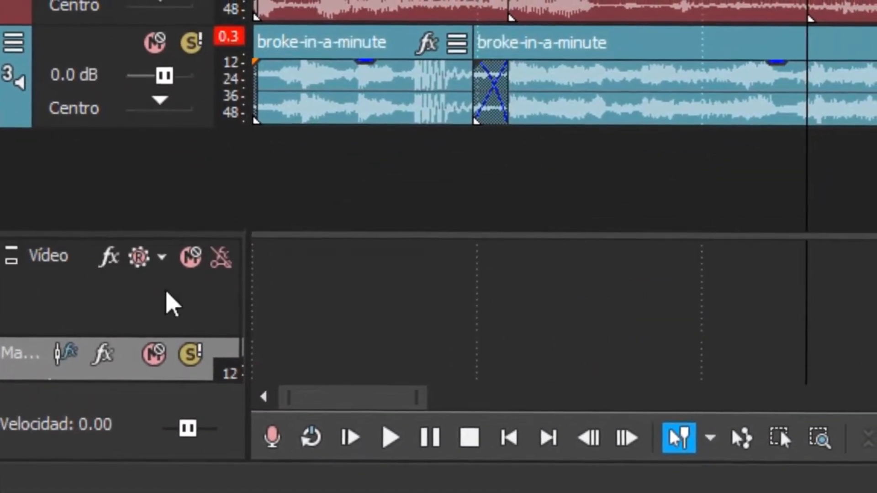
pyautogui.rightClick(166, 287)
pyautogui.moveTo(285, 319)
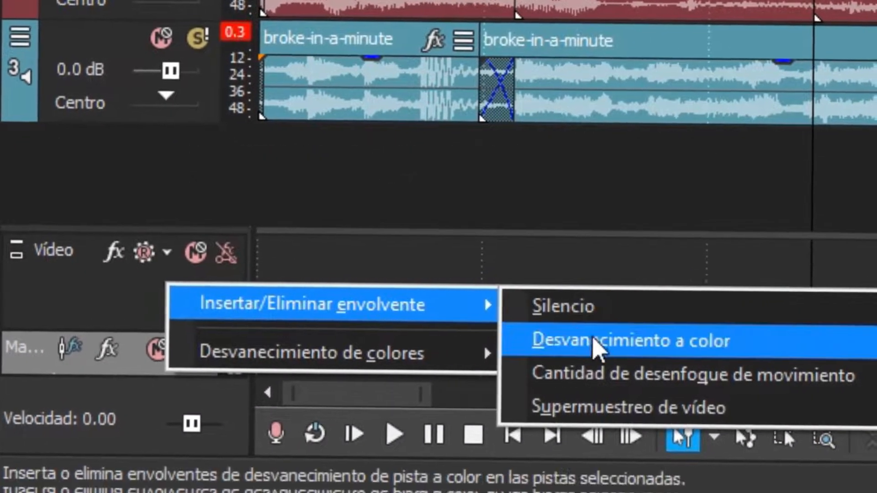
pyautogui.click(626, 375)
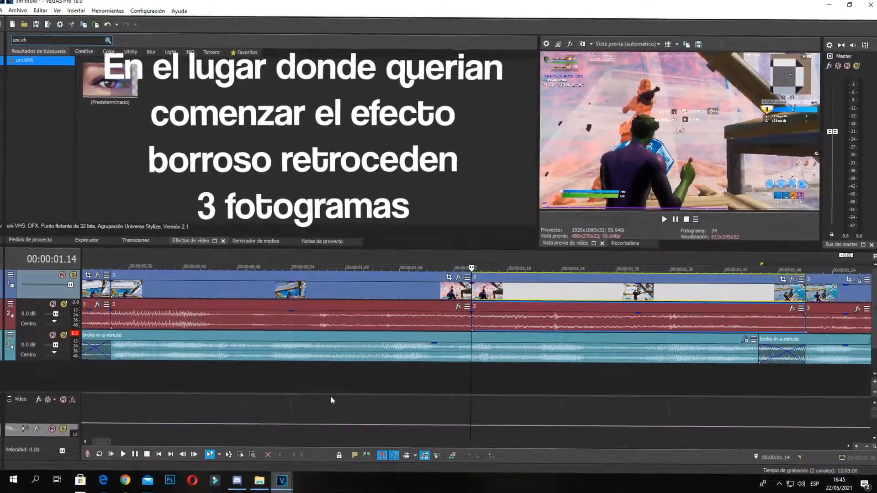
# Add a point to the motion blur envelope at 00:00:01.11, three frames before the clip starting at 00:00:01.14
pyautogui.scroll(-3, 309, 364)
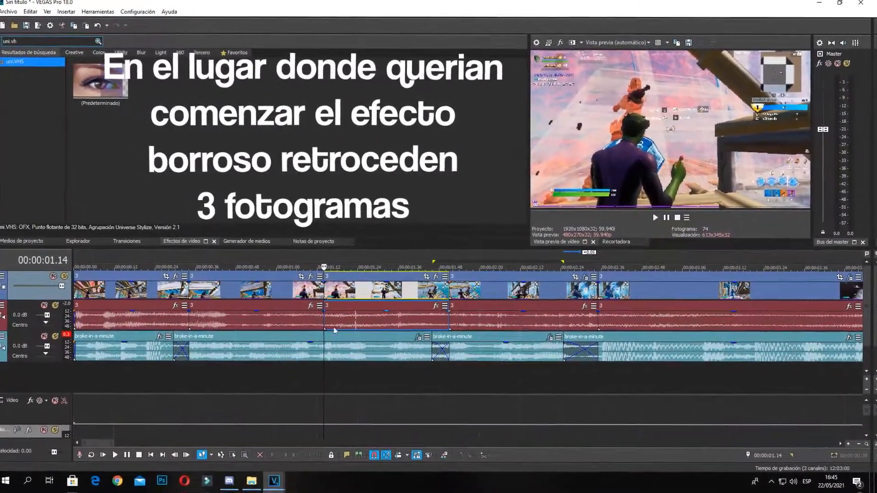
pyautogui.scroll(3, 464, 315)
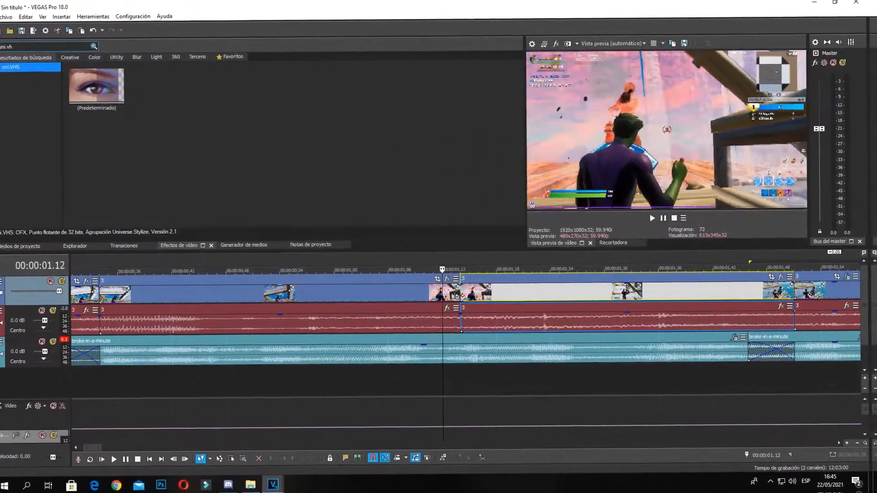
pyautogui.rightClick(446, 423)
pyautogui.click(462, 317)
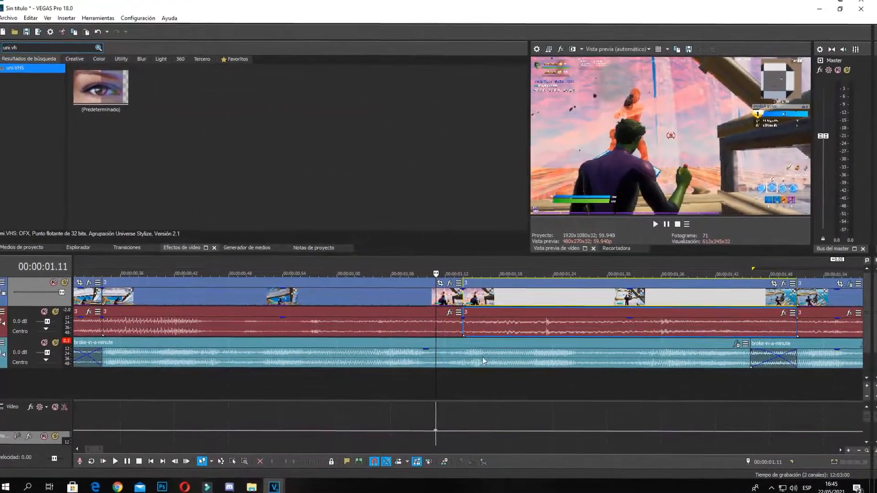
# Add a second motion blur envelope point at 00:00:01.14, where the clip starts, and raise its blur value
pyautogui.click(463, 429)
pyautogui.rightClick(466, 424)
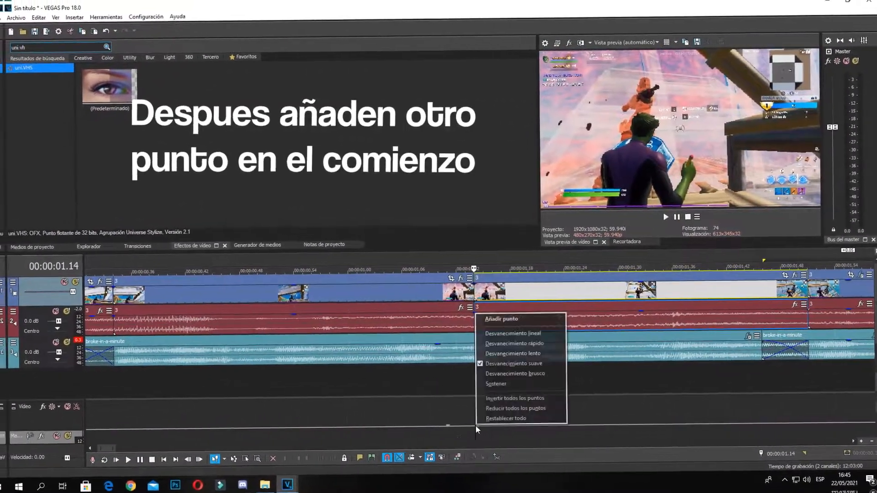
pyautogui.click(483, 317)
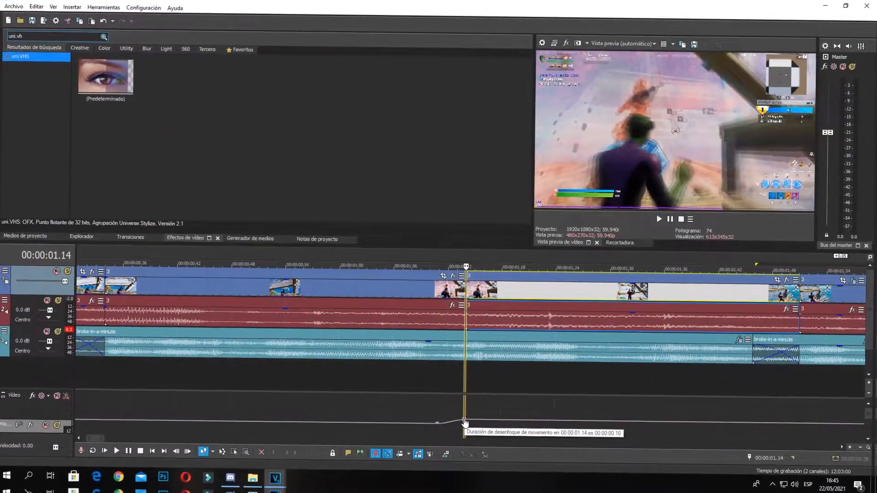
pyautogui.rightClick(474, 423)
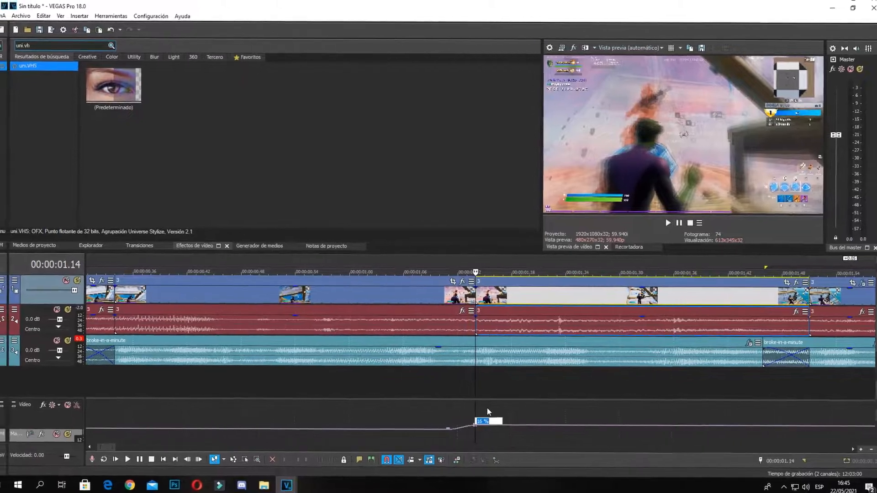
pyautogui.scroll(-3, 534, 388)
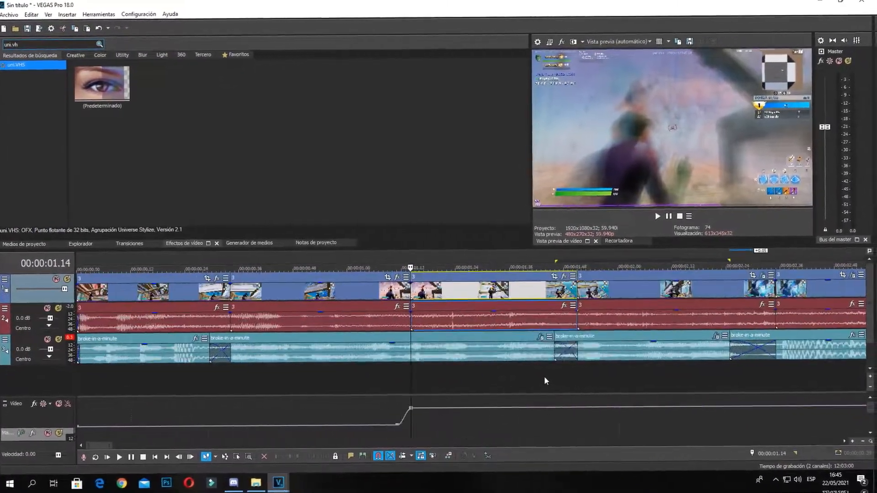
# Add a motion blur envelope point at 00:00:01.48, three frames before the clip ends at 00:00:01.51, and set its value to 60
pyautogui.click(576, 393)
pyautogui.scroll(4, 570, 391)
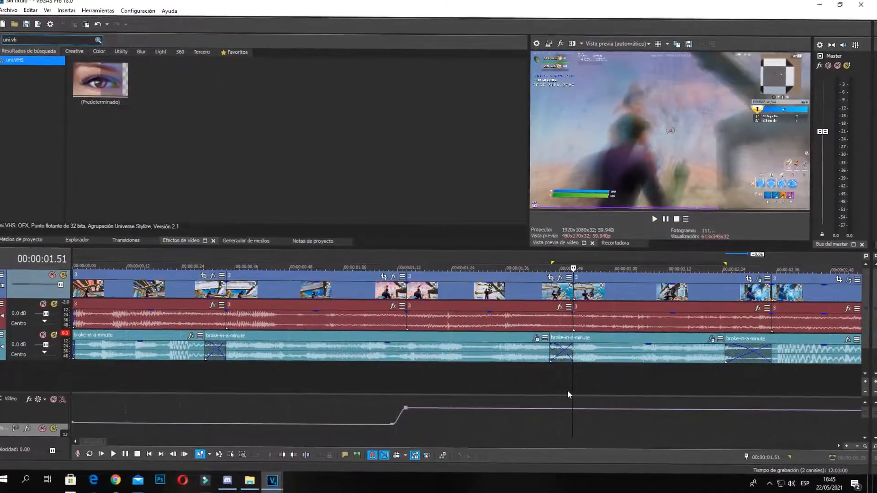
pyautogui.press('Left')
pyautogui.press('Left')
pyautogui.press('Left')
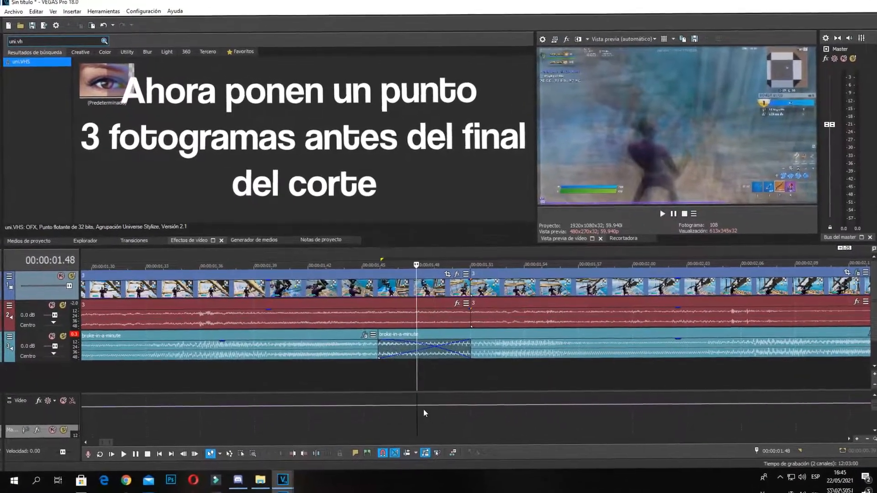
pyautogui.rightClick(405, 410)
pyautogui.click(424, 309)
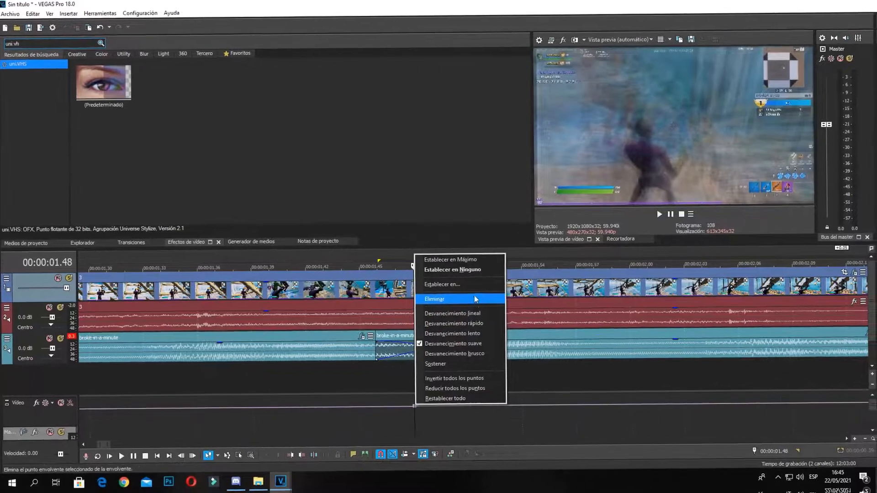
pyautogui.click(475, 298)
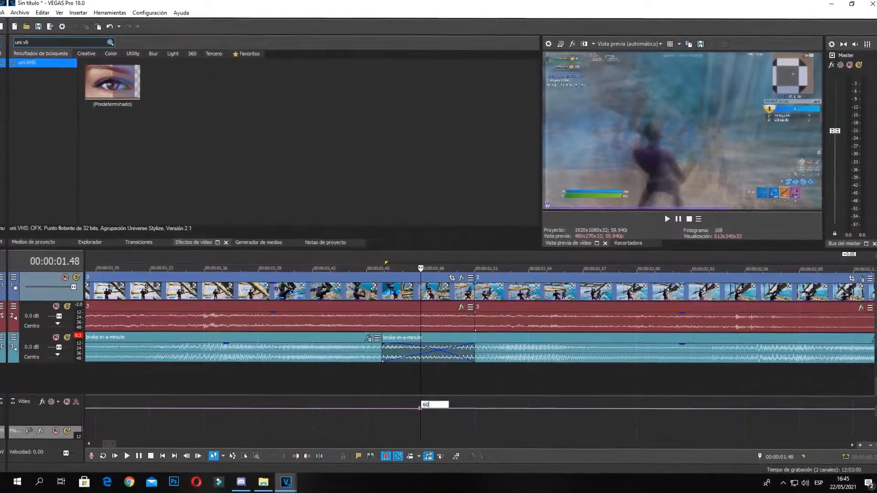
pyautogui.click(483, 408)
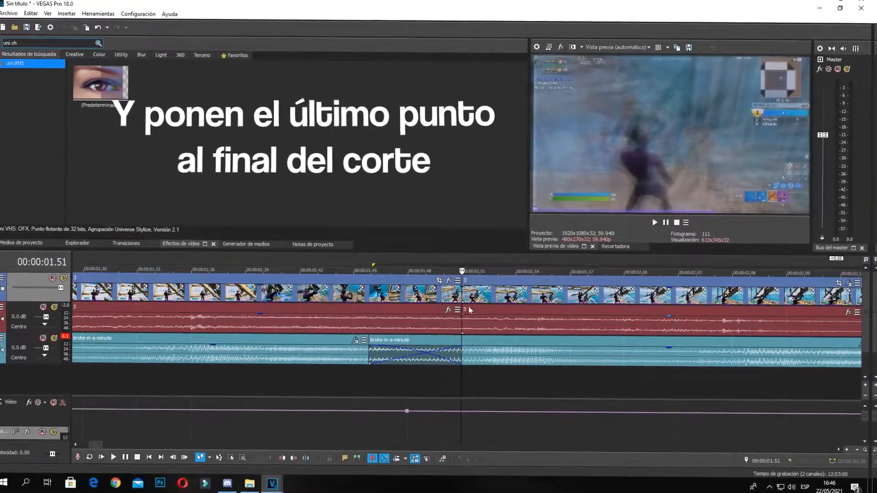
# Add the last motion blur envelope point at the clip end, 00:00:01.51, and set its value to 0
pyautogui.rightClick(463, 300)
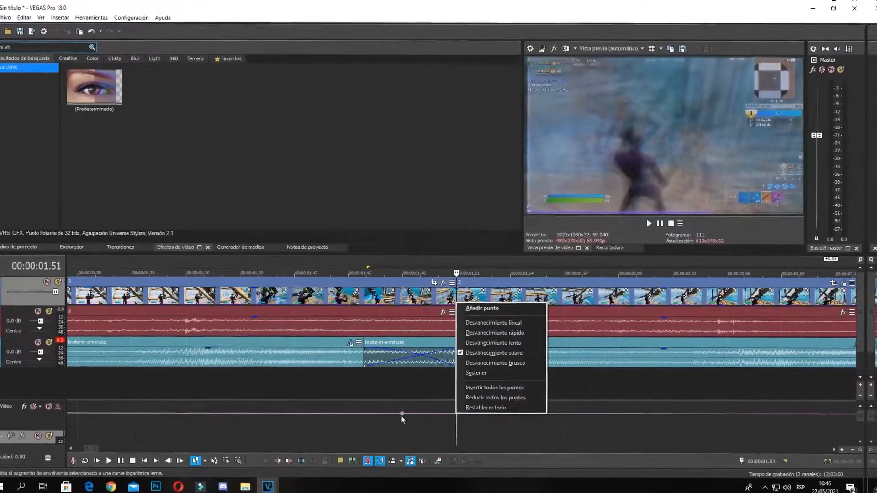
pyautogui.click(408, 414)
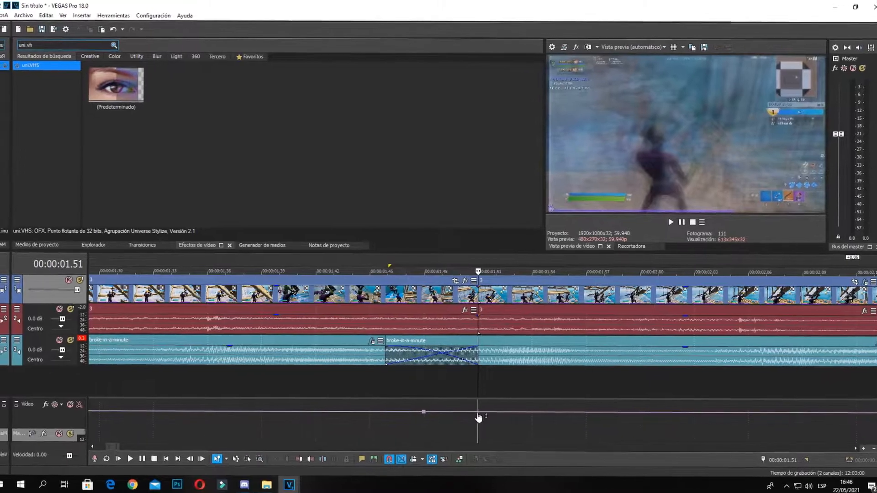
pyautogui.click(492, 406)
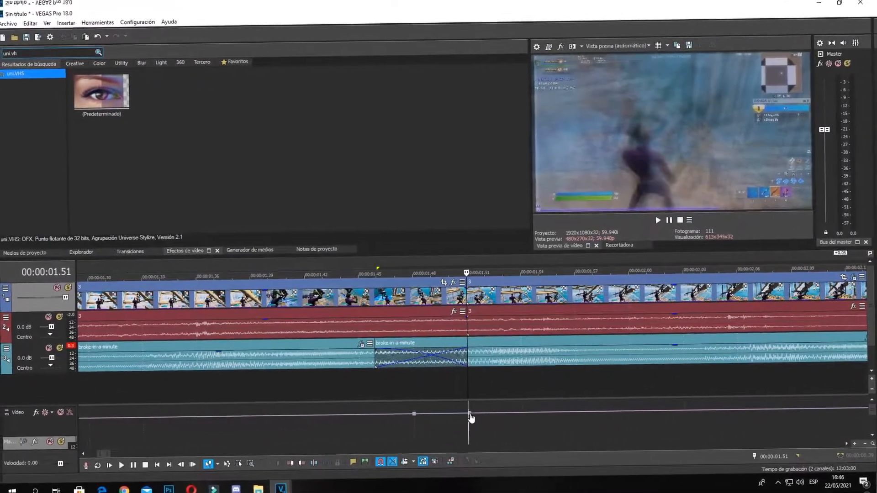
pyautogui.rightClick(473, 416)
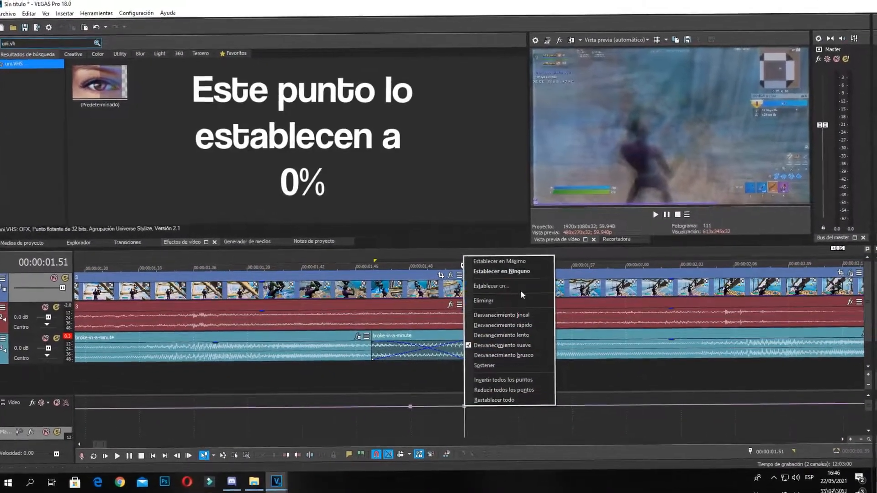
pyautogui.click(519, 291)
pyautogui.write('0')
pyautogui.press('Return')
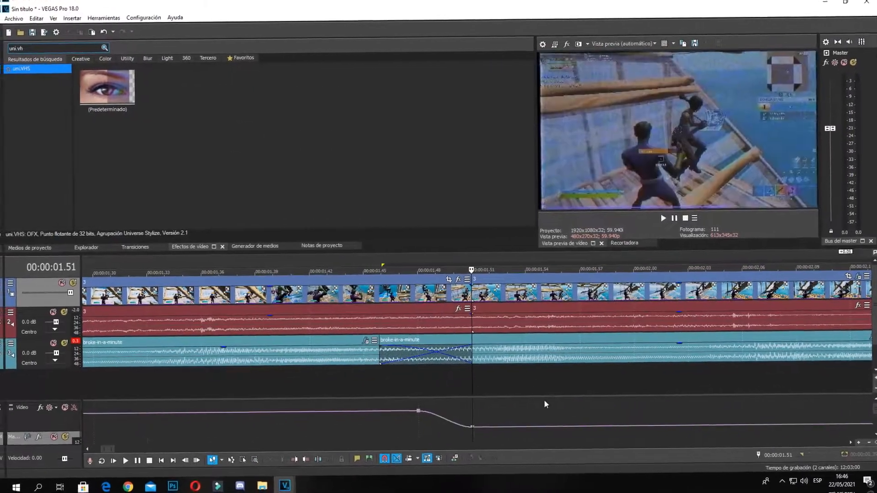
# Reposition the shock-wave, SPAS SFX and Elimination sound effects so they sync with the clip starting at 00:00:02.35
pyautogui.scroll(-6, 516, 419)
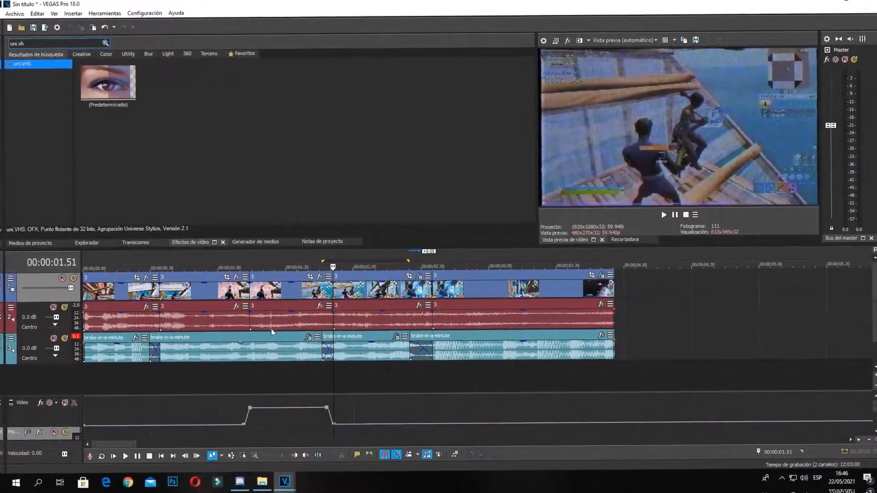
pyautogui.click(223, 268)
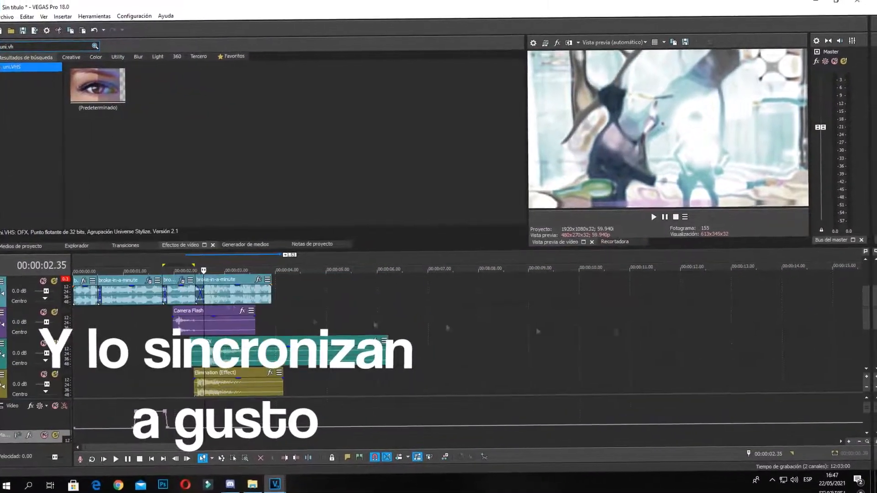
pyautogui.moveTo(256, 351); pyautogui.dragTo(268, 380)
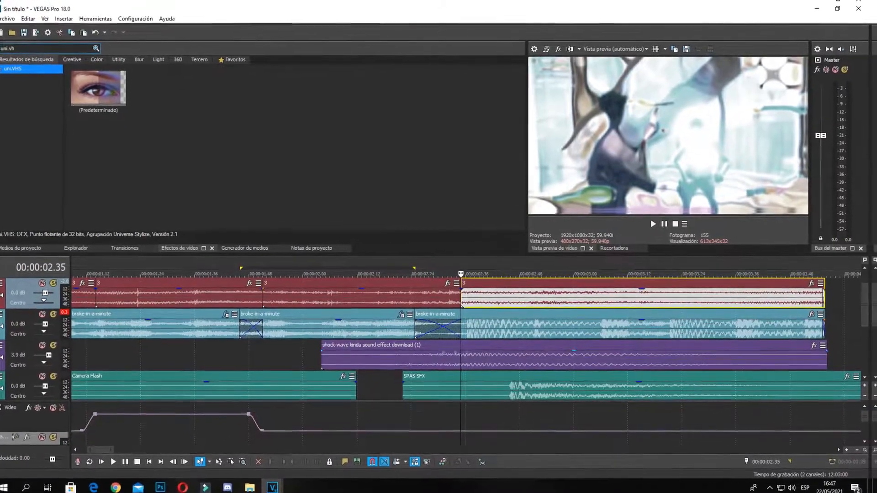
pyautogui.scroll(-1, 57, 357)
pyautogui.scroll(-3, 471, 356)
pyautogui.scroll(4, 471, 356)
pyautogui.moveTo(502, 352); pyautogui.dragTo(433, 352)
pyautogui.moveTo(310, 353); pyautogui.dragTo(267, 352)
pyautogui.moveTo(480, 352); pyautogui.dragTo(476, 352)
pyautogui.scroll(-1, 57, 357)
pyautogui.scroll(3, 466, 351)
pyautogui.moveTo(297, 351); pyautogui.dragTo(502, 352)
# Lower the gain of the SPAS SFX event and reduce the Elimination effect's gain to about -6.0 dB
pyautogui.scroll(-3, 503, 352)
pyautogui.moveTo(593, 311); pyautogui.dragTo(592, 325)
pyautogui.moveTo(668, 345); pyautogui.dragTo(672, 362)
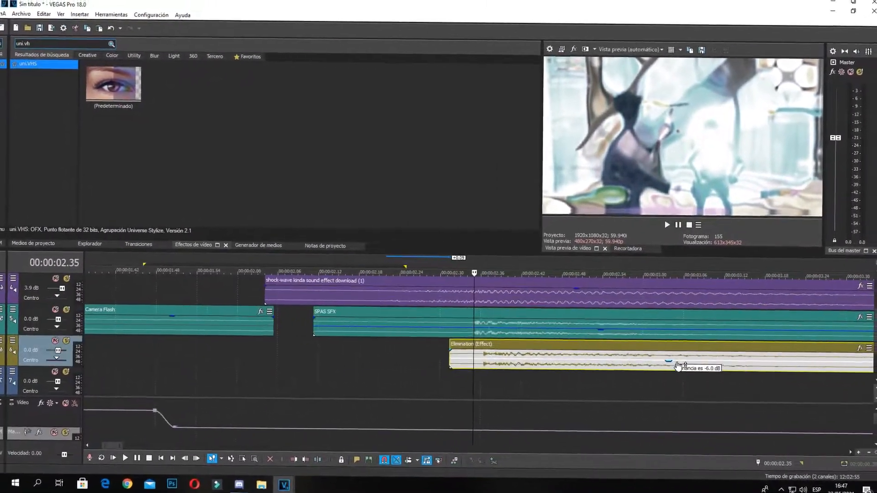
# Place a marker at 00:00:01.51, move the Camera Flash sound to its own track and align its flash with the marker
pyautogui.scroll(-3, 672, 362)
pyautogui.moveTo(874, 349)
pyautogui.mouseDown()
pyautogui.moveTo(875, 327)
pyautogui.moveTo(871, 364)
pyautogui.mouseUp()
pyautogui.click(270, 289)
pyautogui.moveTo(227, 300); pyautogui.dragTo(350, 364)
pyautogui.press('m')
pyautogui.scroll(3, 350, 364)
pyautogui.scroll(3, 475, 352)
pyautogui.moveTo(475, 344); pyautogui.dragTo(647, 340)
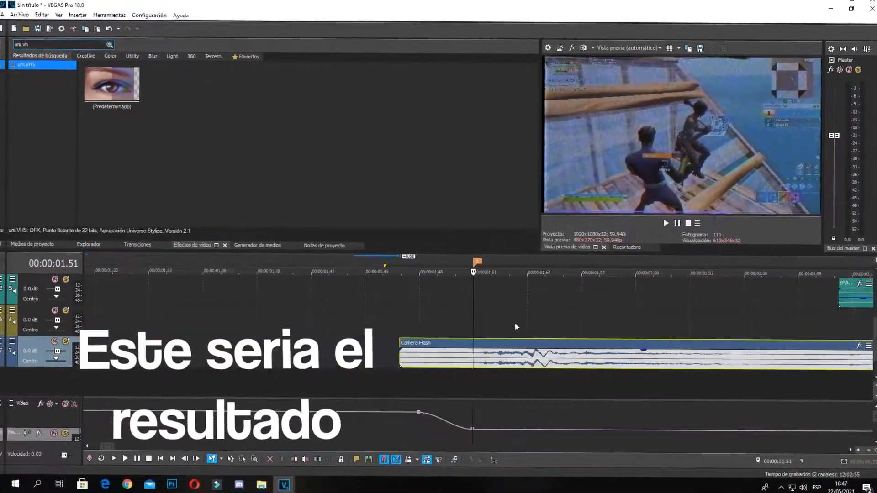
# Select the timeline section from about 00:00:01.28 to the end of the clips and play it back to review the synced effects
pyautogui.scroll(-4, 520, 328)
pyautogui.moveTo(875, 348); pyautogui.dragTo(874, 297)
pyautogui.scroll(-2, 445, 330)
pyautogui.moveTo(234, 270); pyautogui.dragTo(482, 270)
pyautogui.press('space')
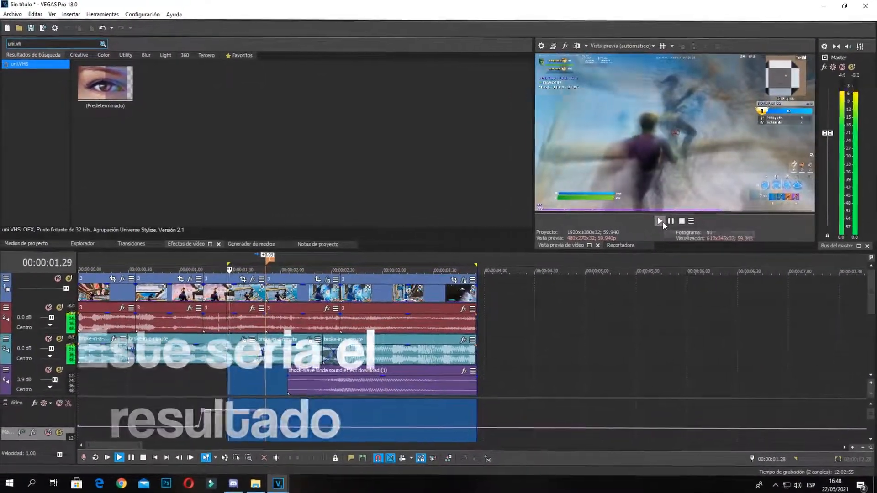
pyautogui.click(665, 219)
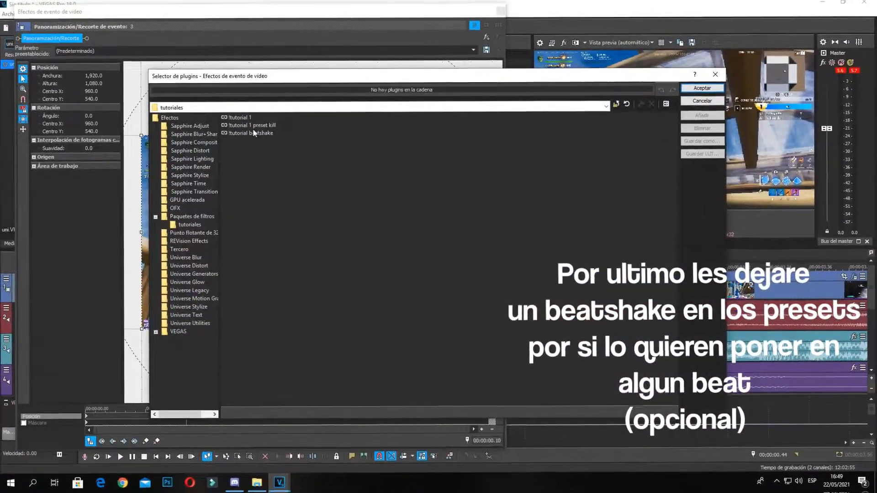
# Apply the !tutorial beatshake preset from the tutoriales filter packages to the second video clip
pyautogui.click(254, 132)
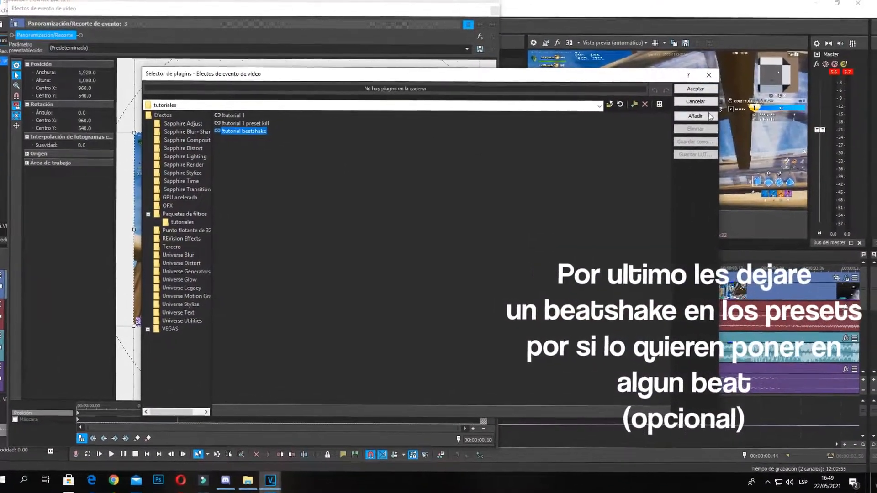
pyautogui.click(703, 88)
pyautogui.click(501, 10)
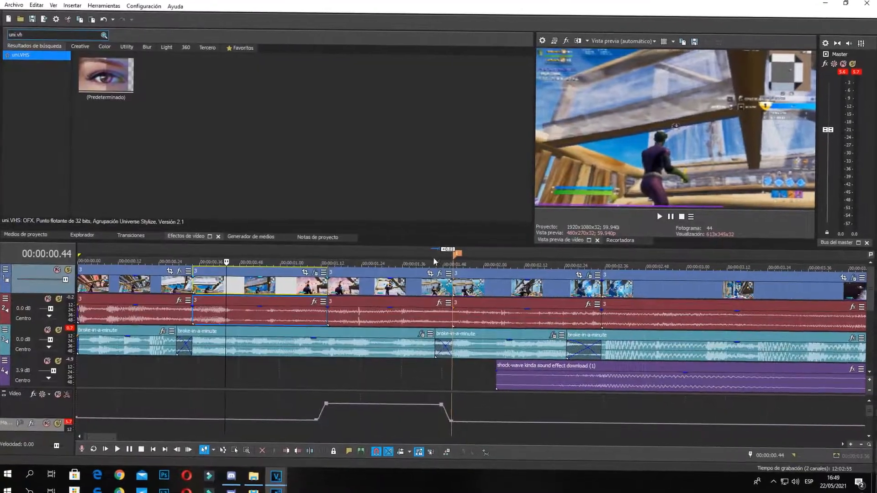
# Select the whole edit from 00:00:00.00 to 00:00:03.56 and play back the final result
pyautogui.scroll(-3, 326, 293)
pyautogui.scroll(3, 320, 291)
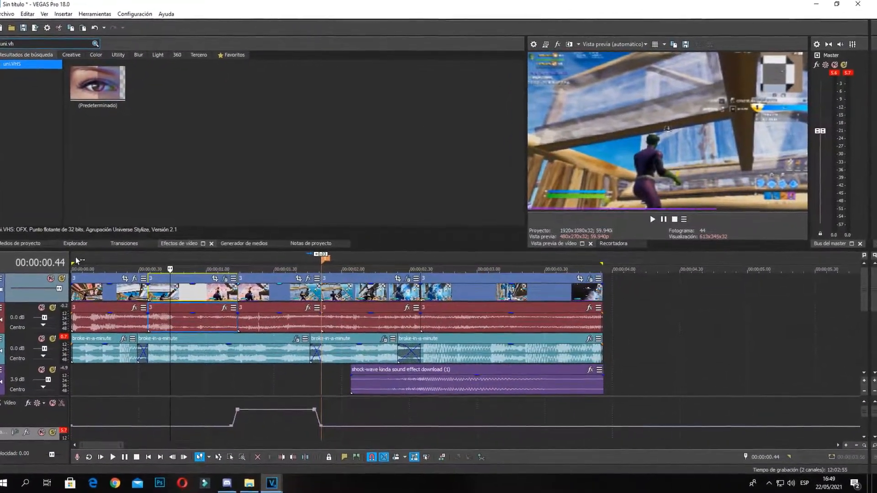
pyautogui.moveTo(77, 261); pyautogui.dragTo(603, 267)
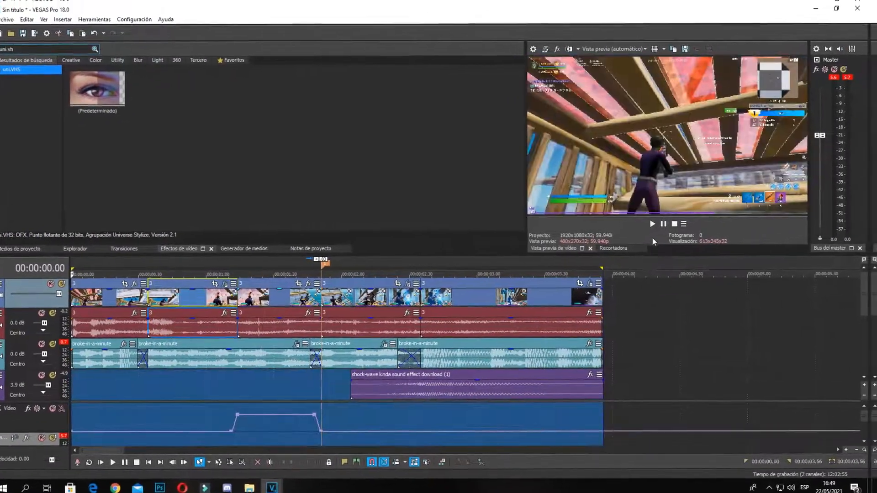
pyautogui.click(660, 224)
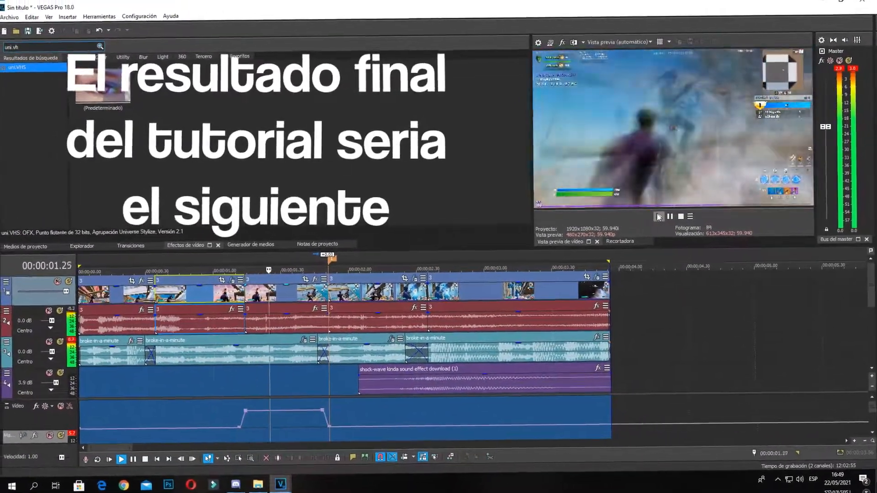